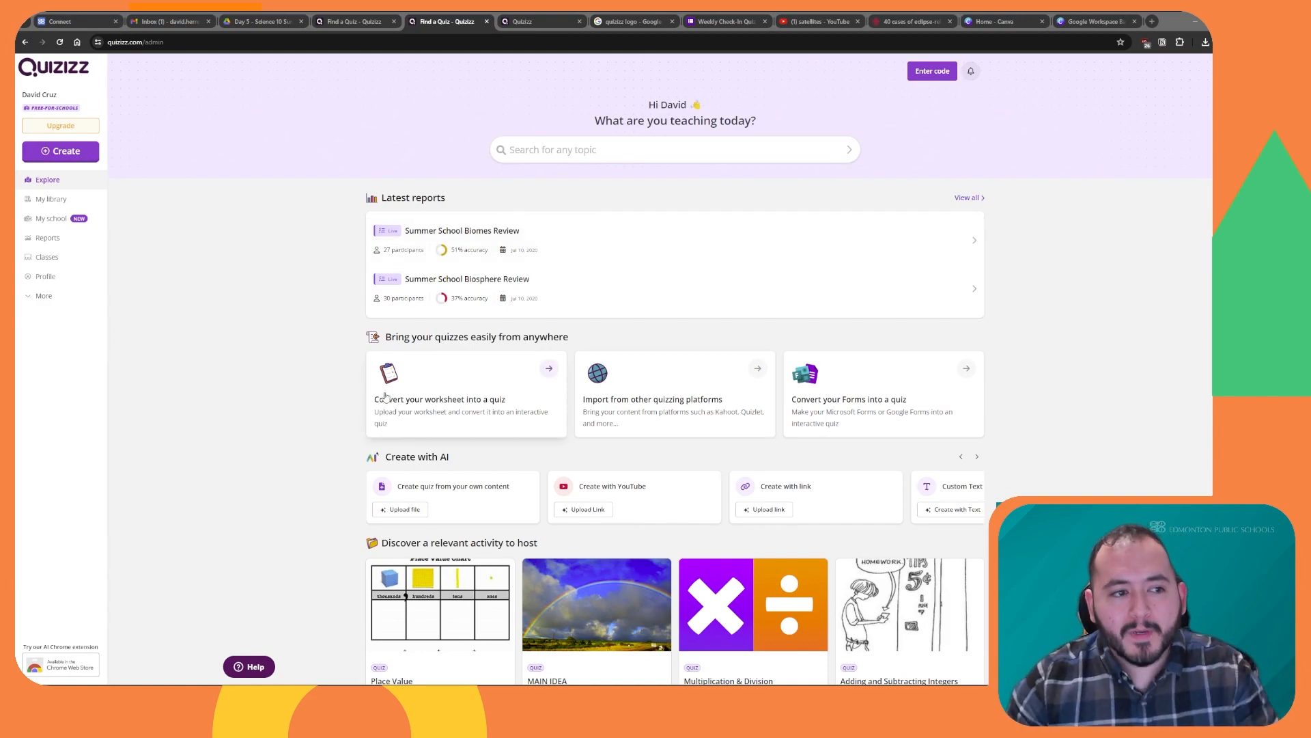
# Open the Summer School Biomes Review quiz from the personal library and look over its questions.
pyautogui.click(54, 198)
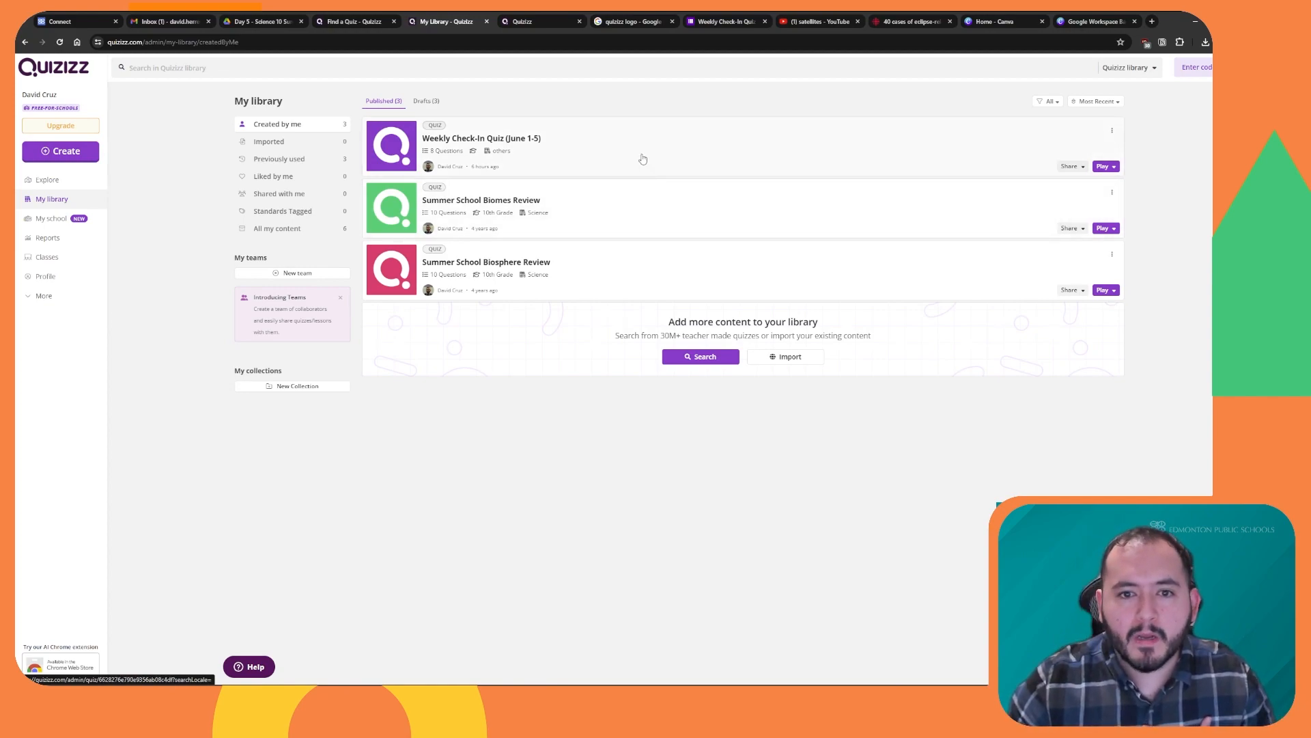
pyautogui.click(504, 202)
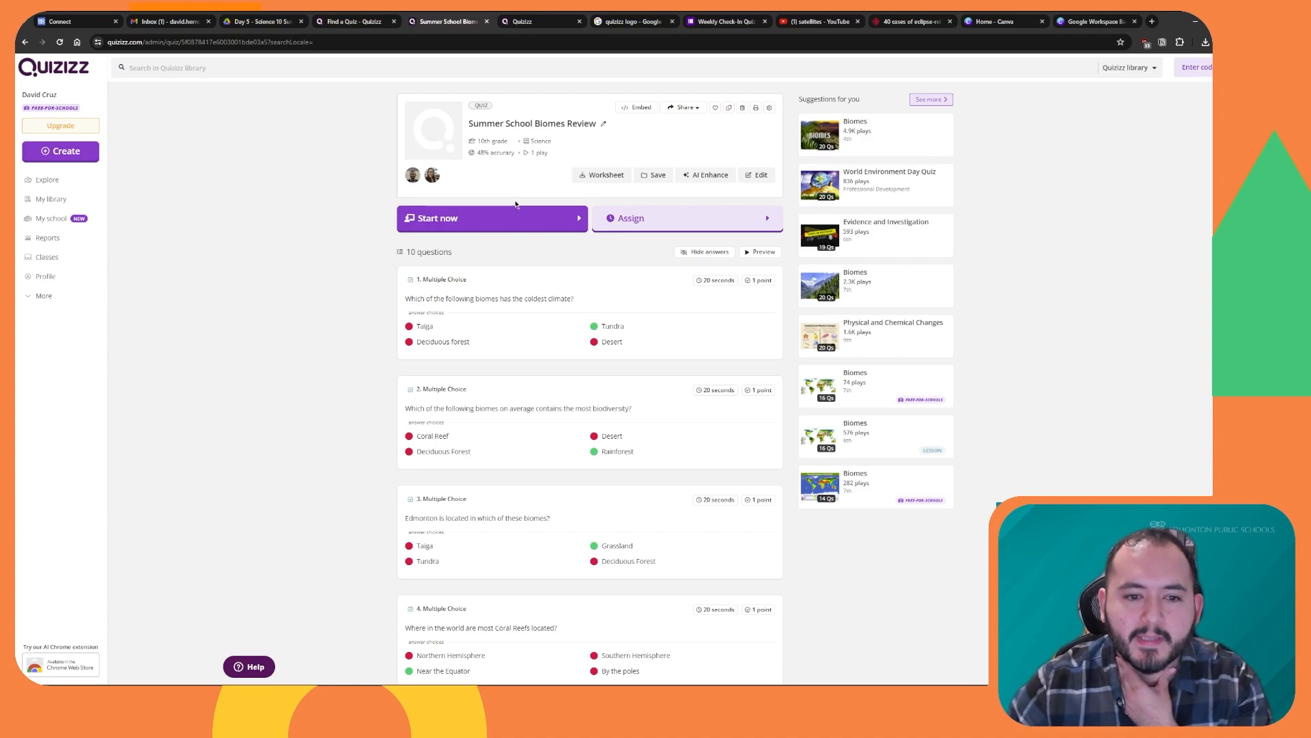
pyautogui.scroll(-7, 621, 240)
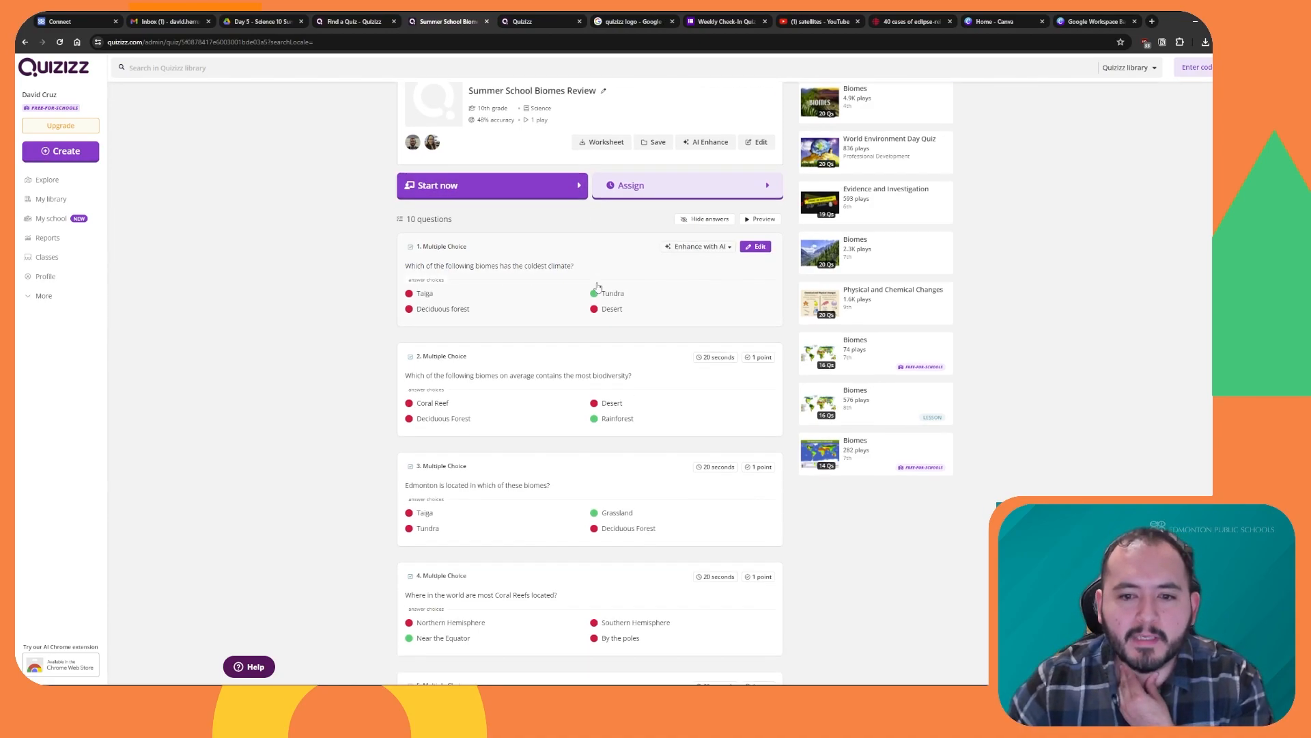
pyautogui.scroll(10, 587, 322)
pyautogui.moveTo(673, 296)
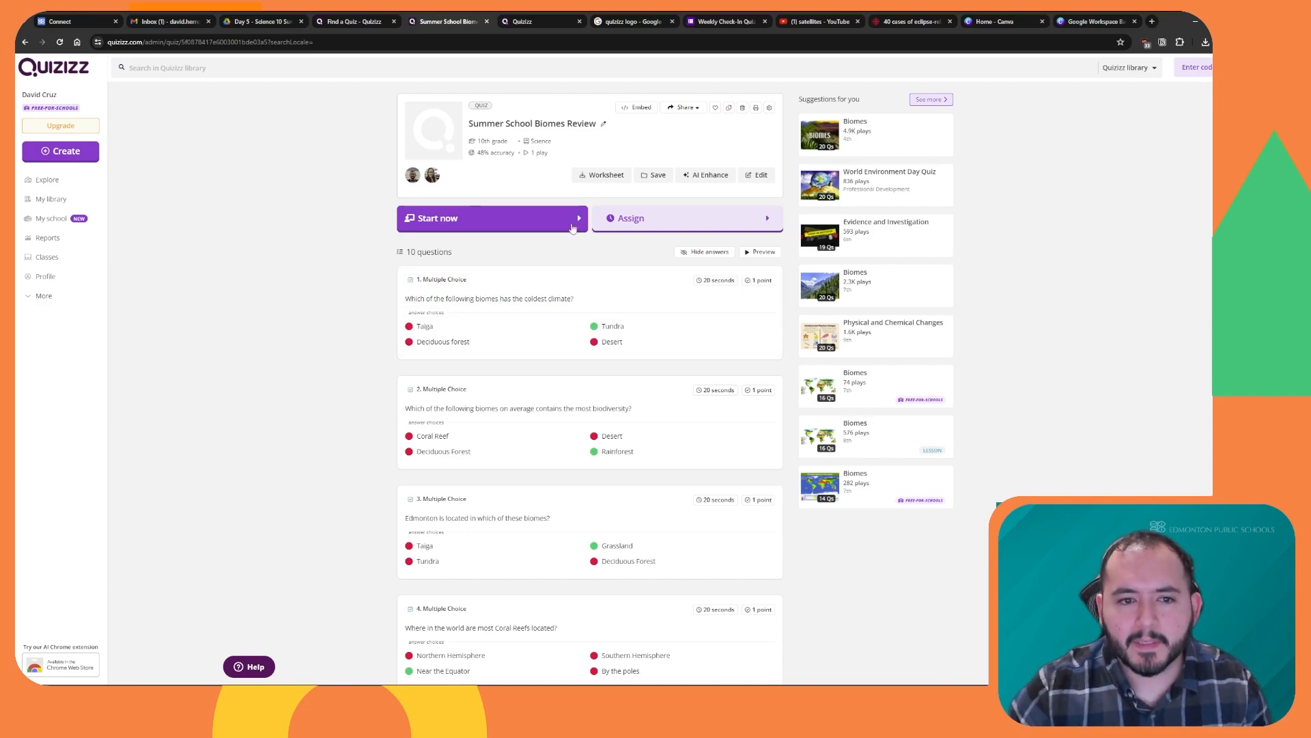
# Review the quiz's live game modes: Mastery Peak, Test Mode, Instructor Paced, Team Mode and Paper Mode, and return to the quiz.
pyautogui.click(487, 222)
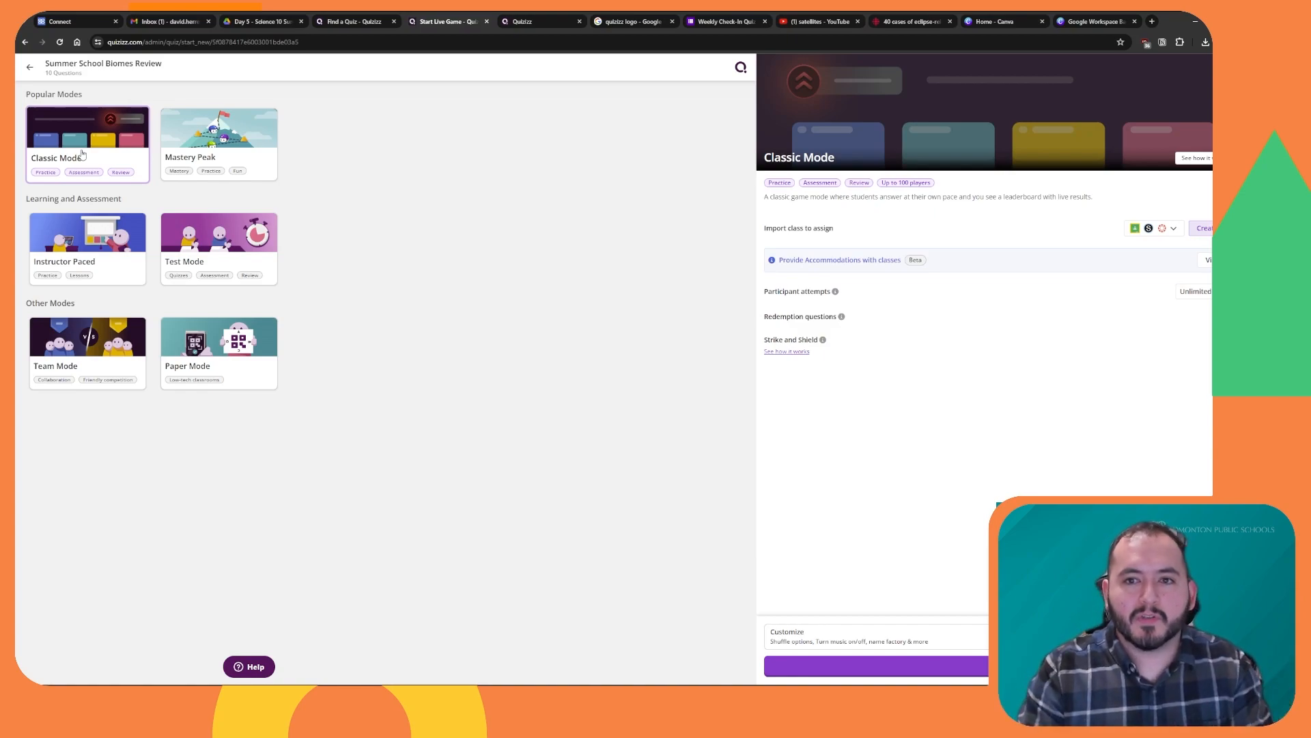
pyautogui.click(225, 133)
pyautogui.click(211, 273)
pyautogui.click(87, 243)
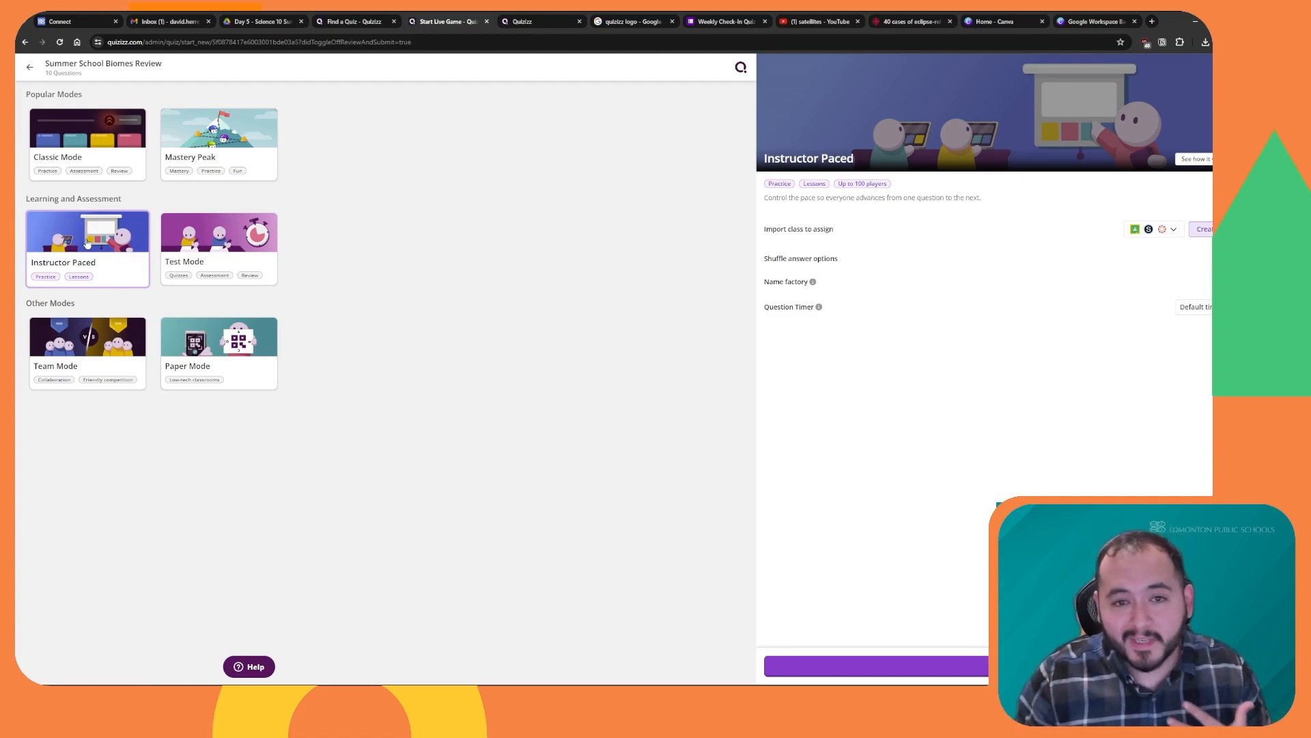
pyautogui.click(109, 345)
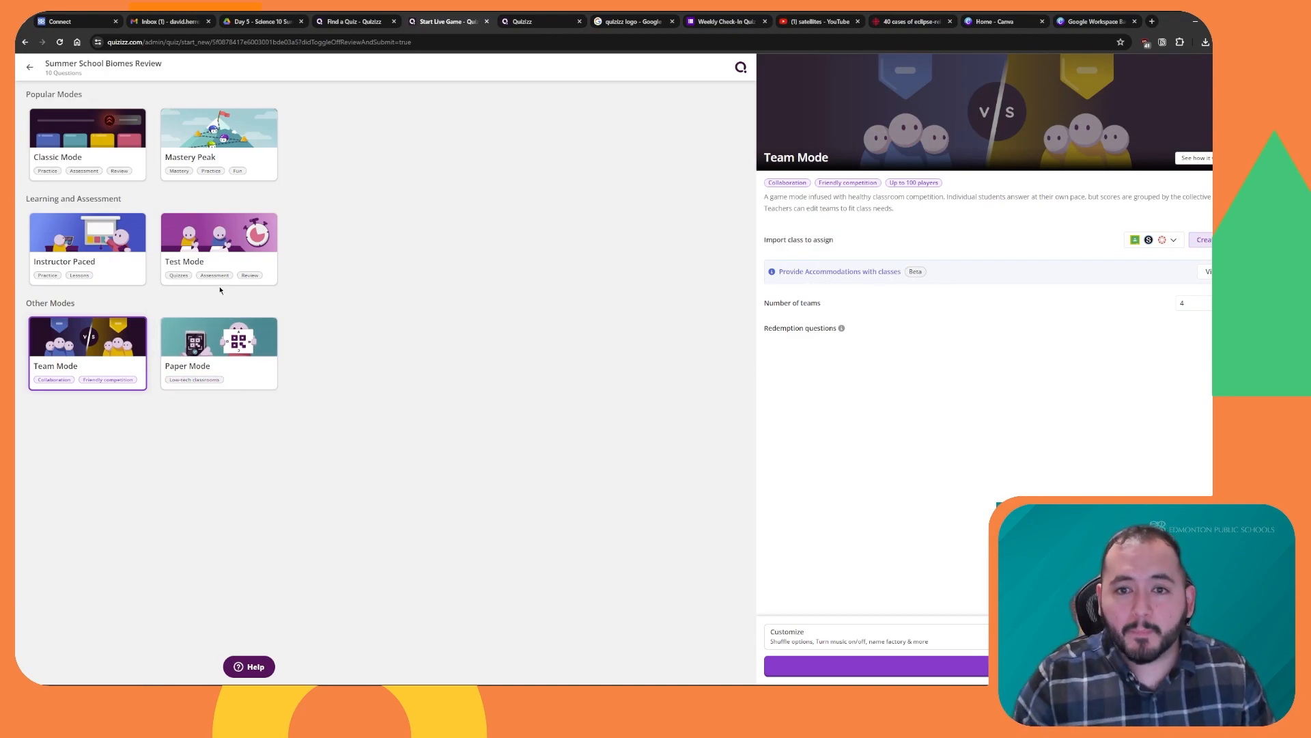
pyautogui.click(212, 347)
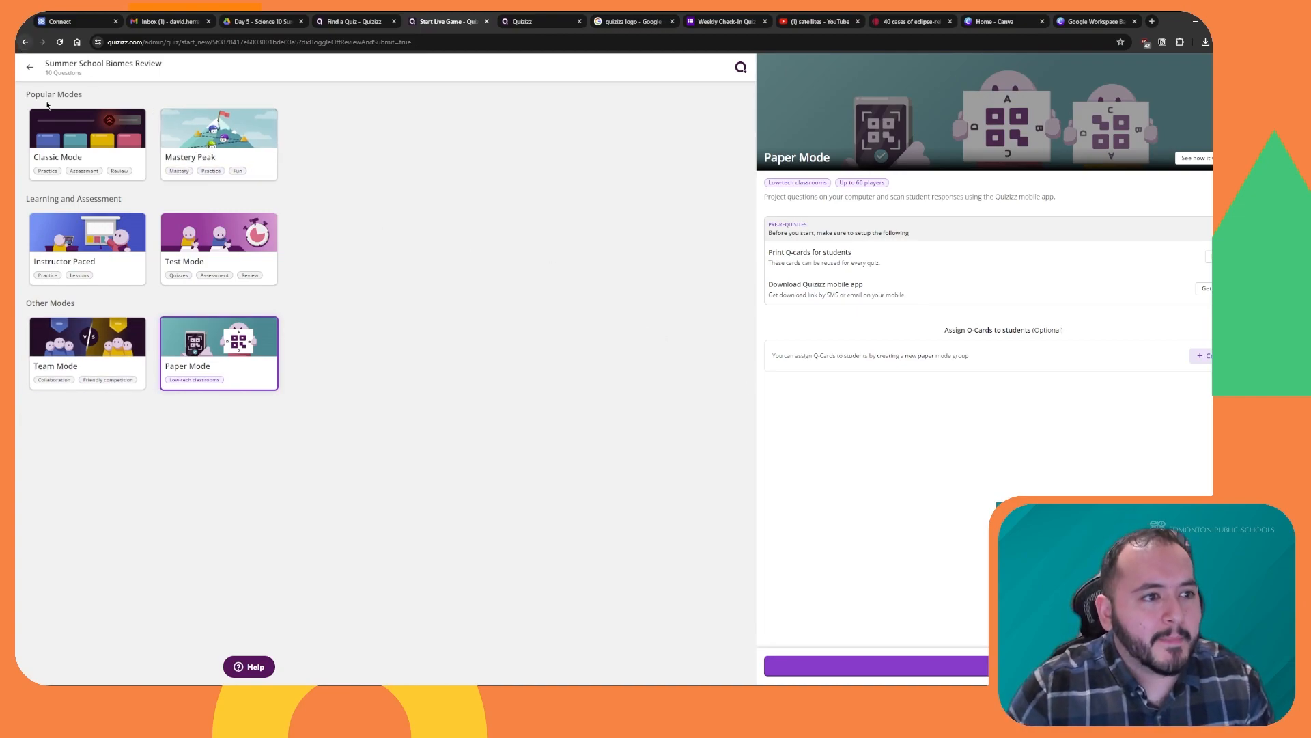
pyautogui.click(29, 67)
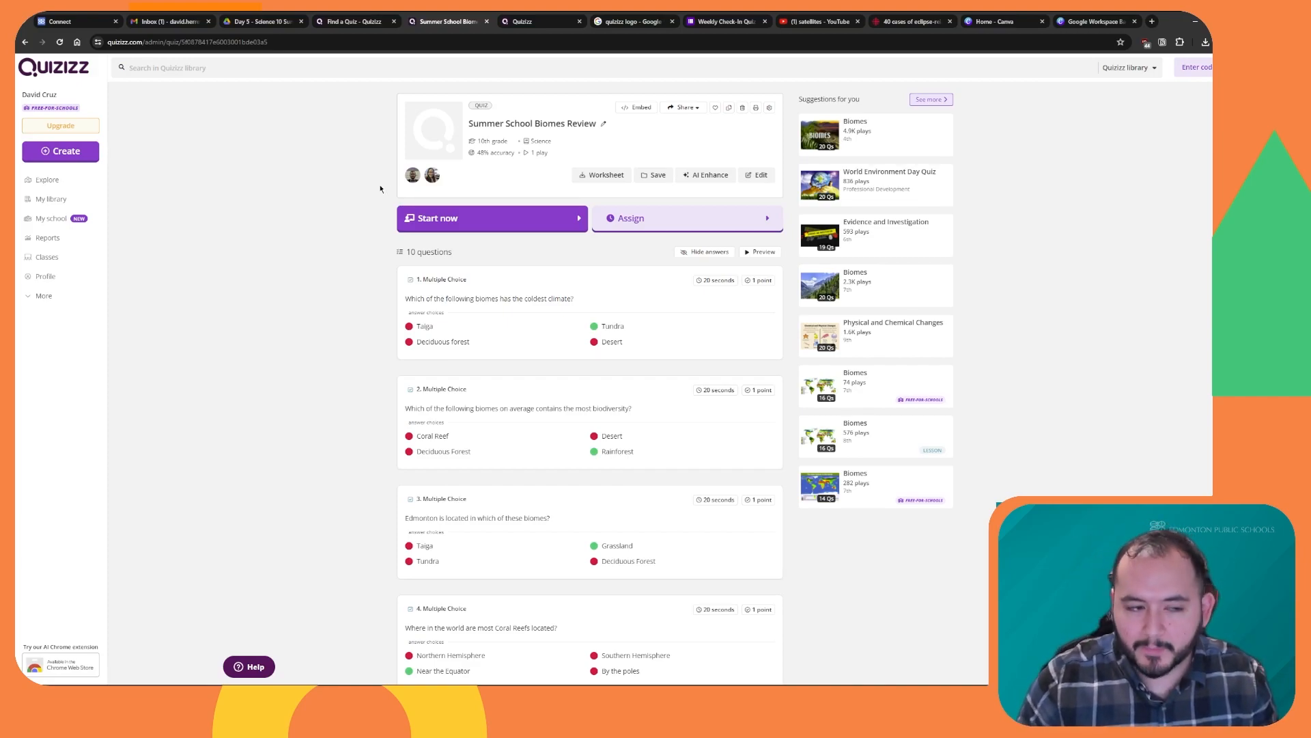
# Return to the Explore page and start creating an AI quiz from your own content.
pyautogui.click(61, 205)
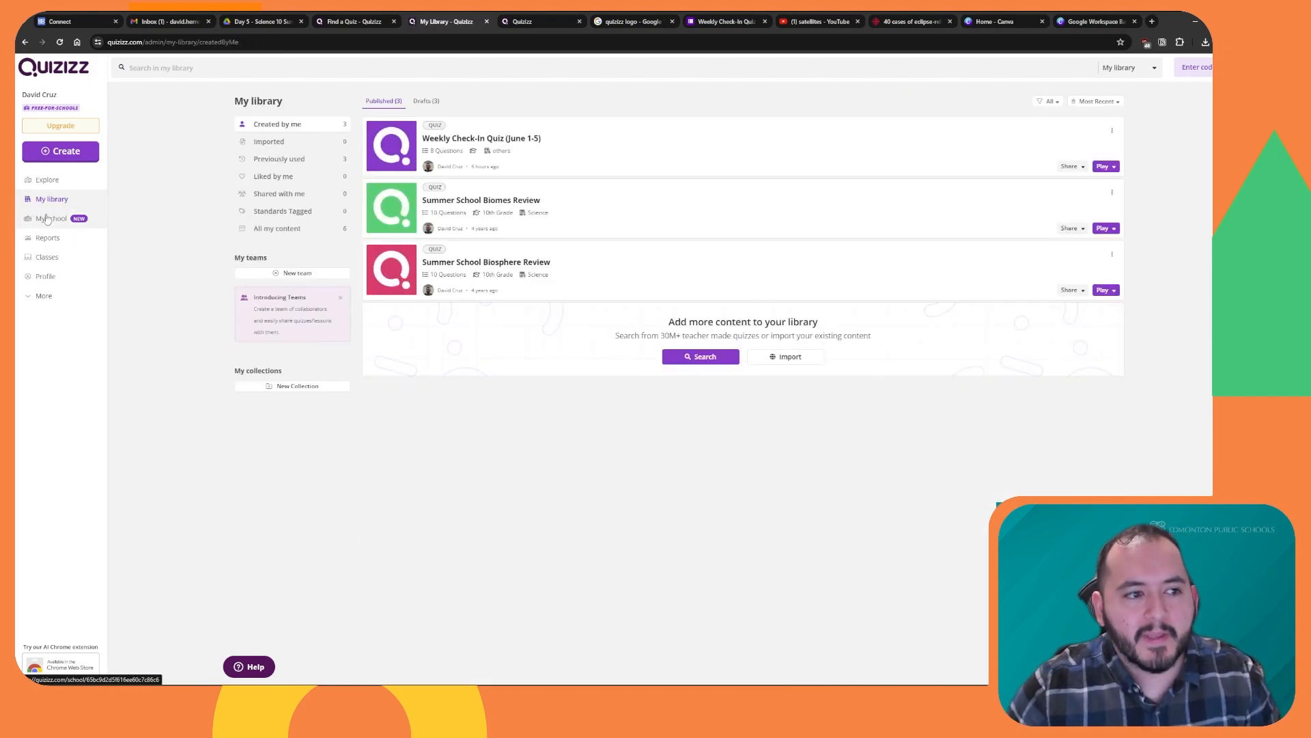
pyautogui.click(55, 183)
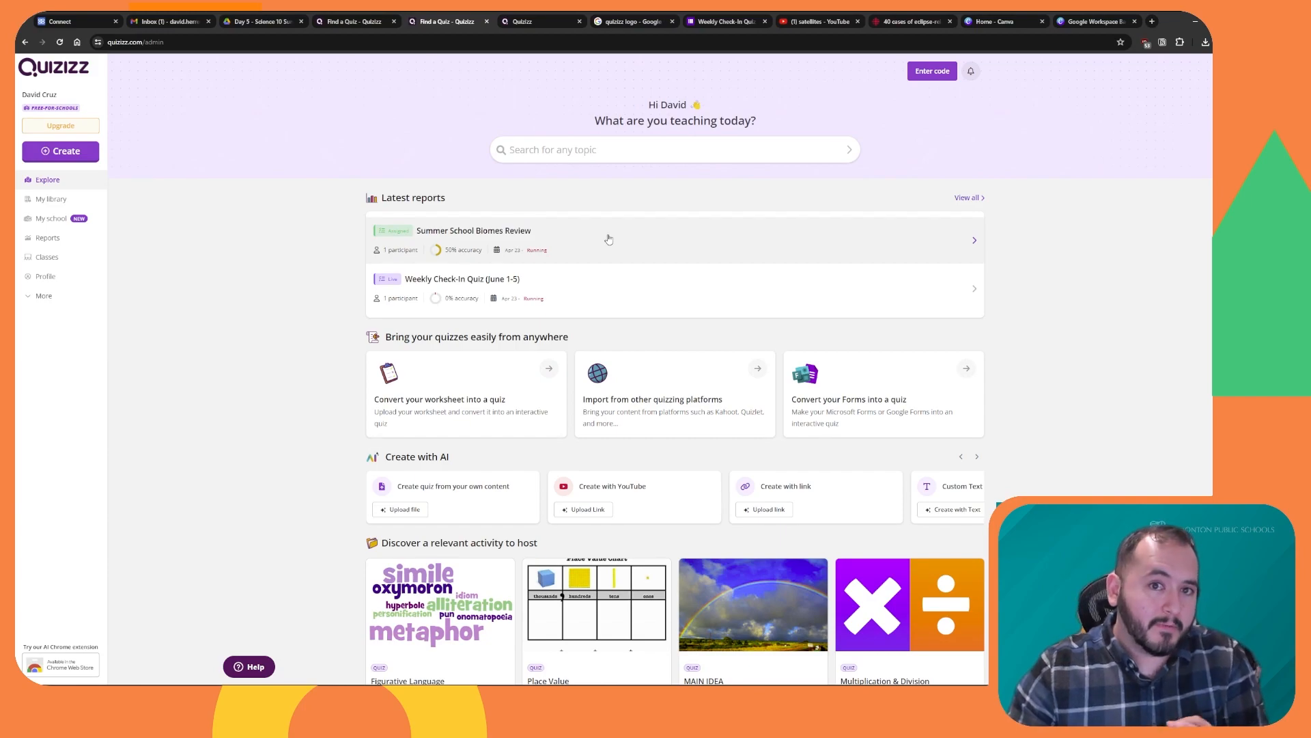
pyautogui.scroll(-1, 609, 260)
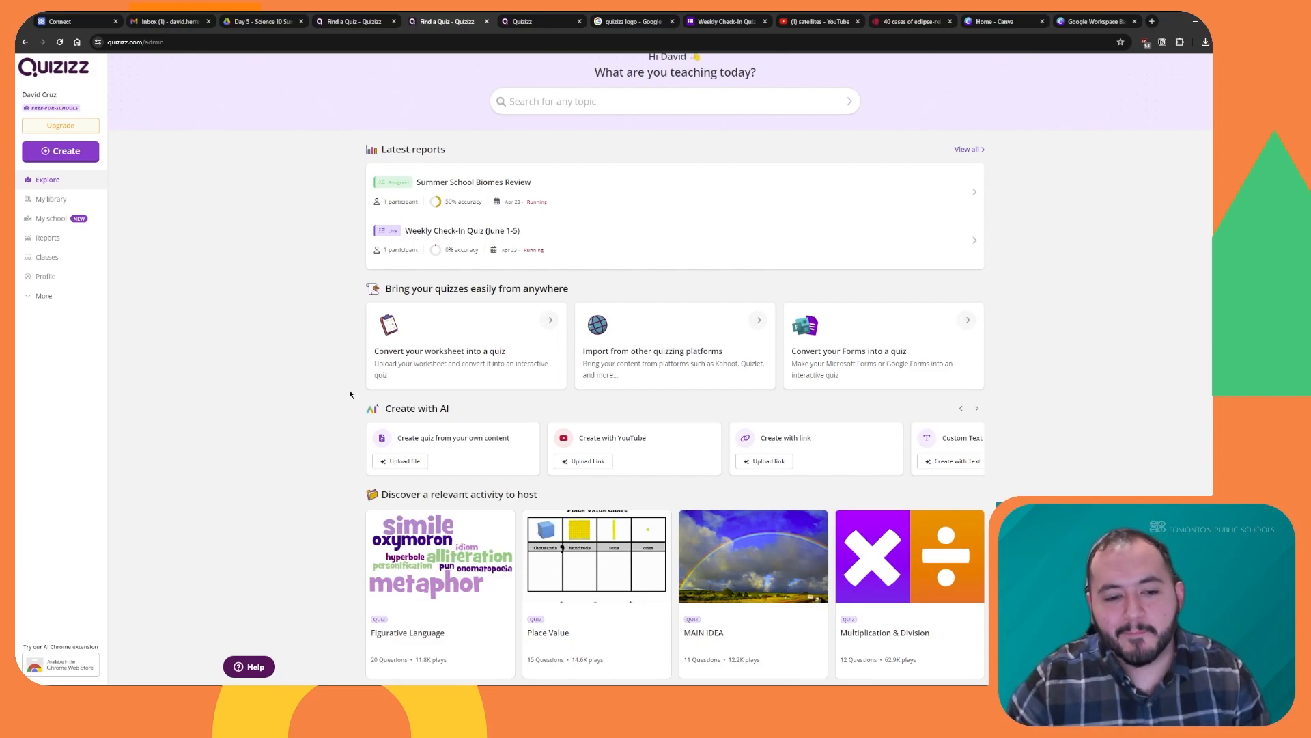
pyautogui.click(423, 467)
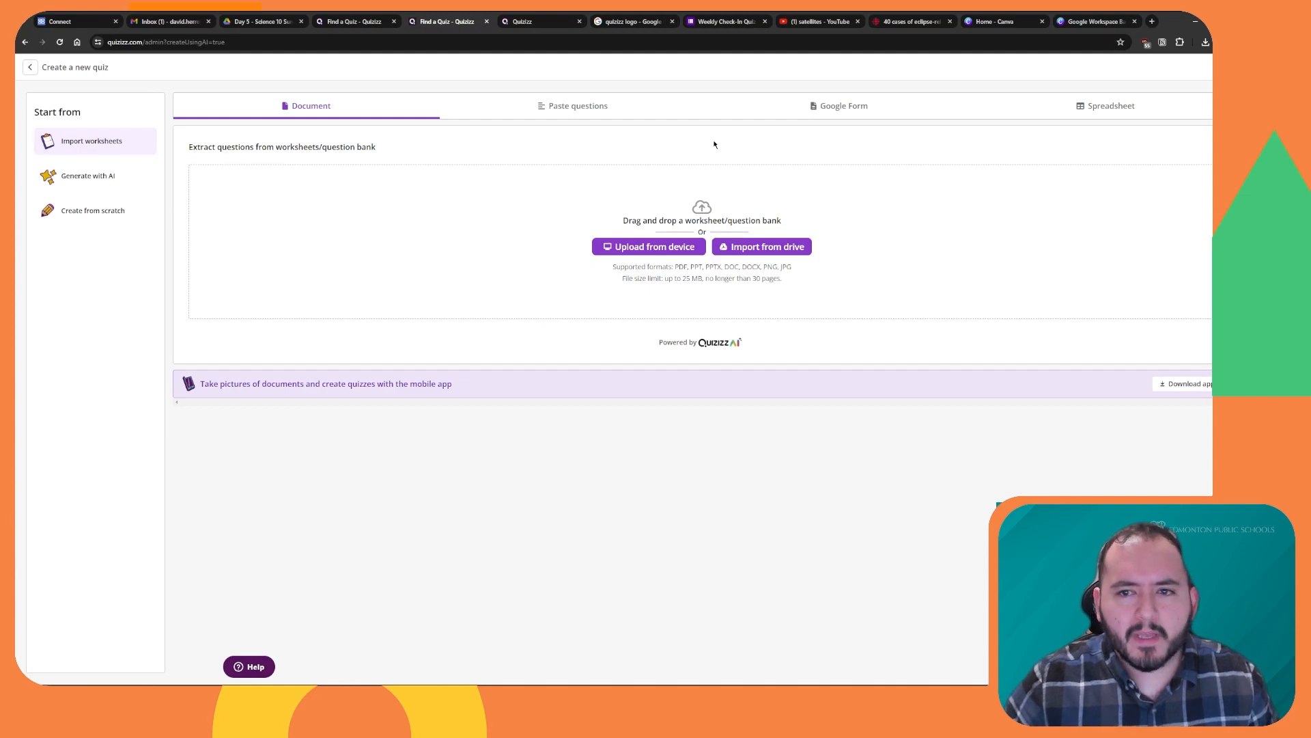
# Import the Weekly Check-In Quiz Google Form from Drive as a new quiz.
pyautogui.click(833, 107)
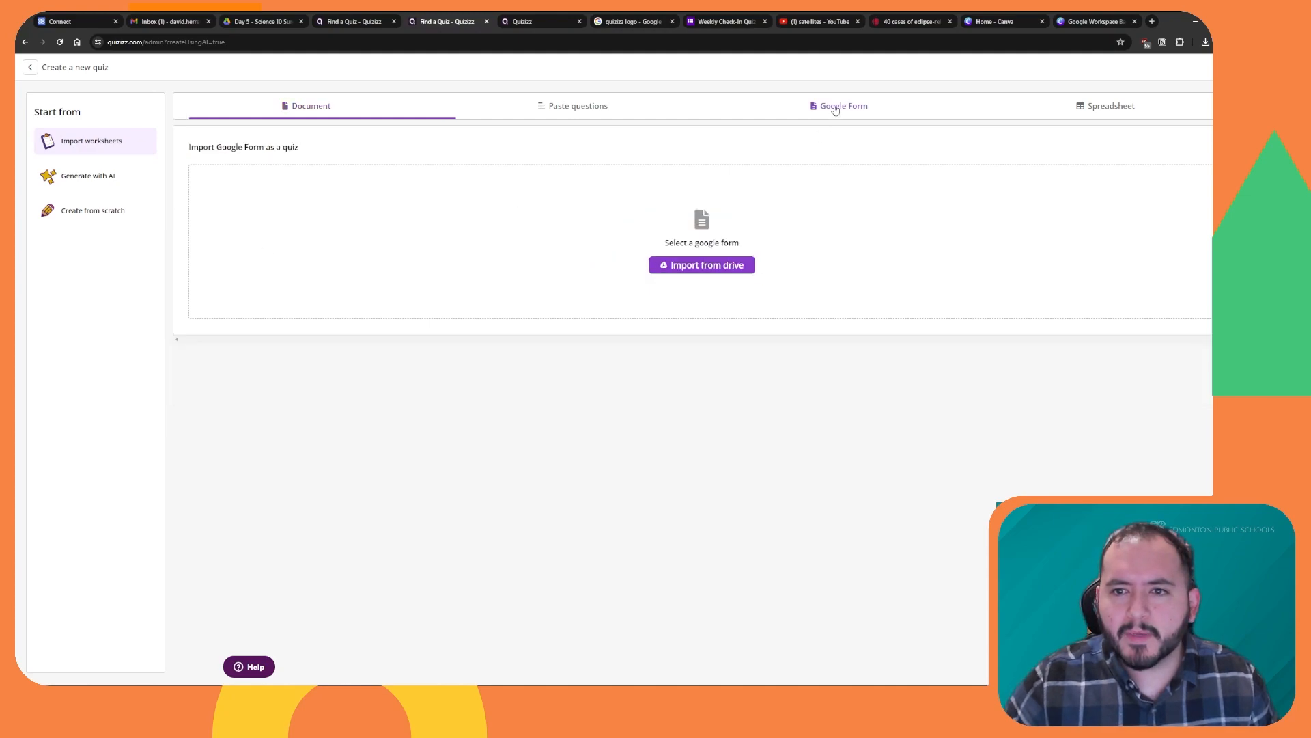
pyautogui.click(702, 266)
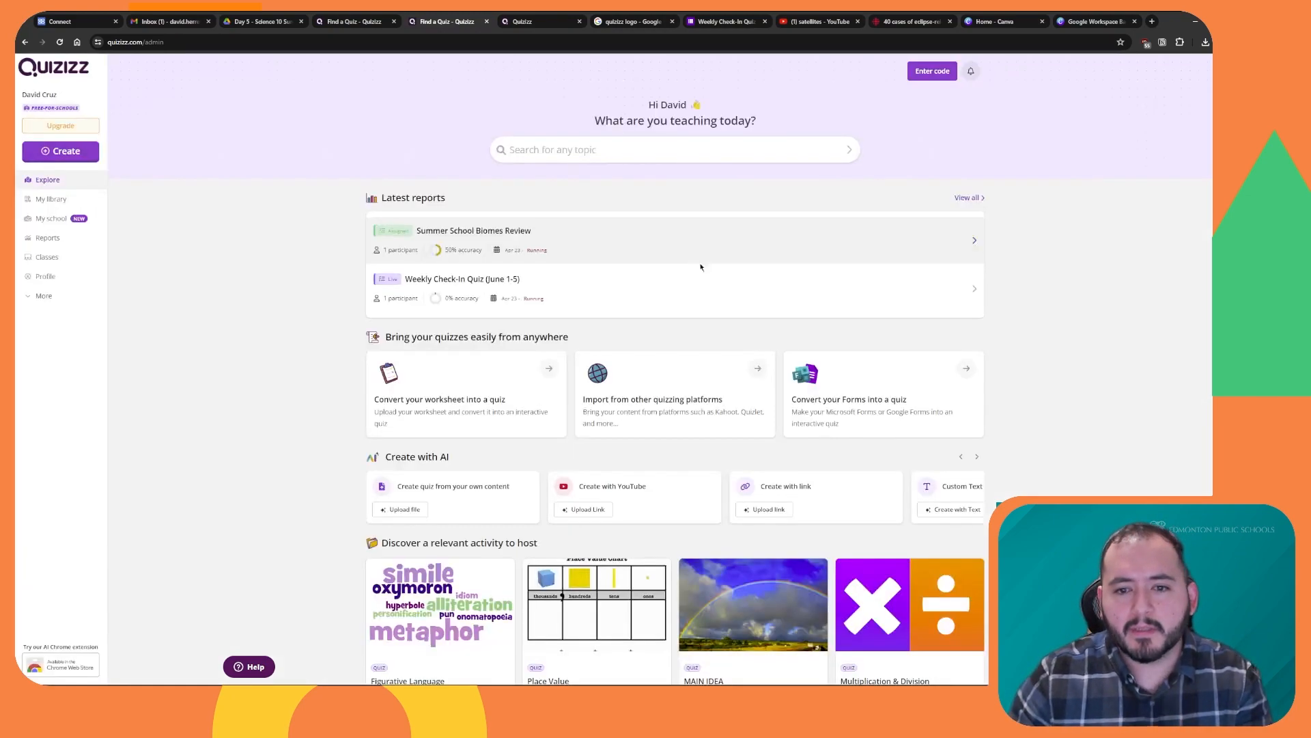
pyautogui.click(599, 372)
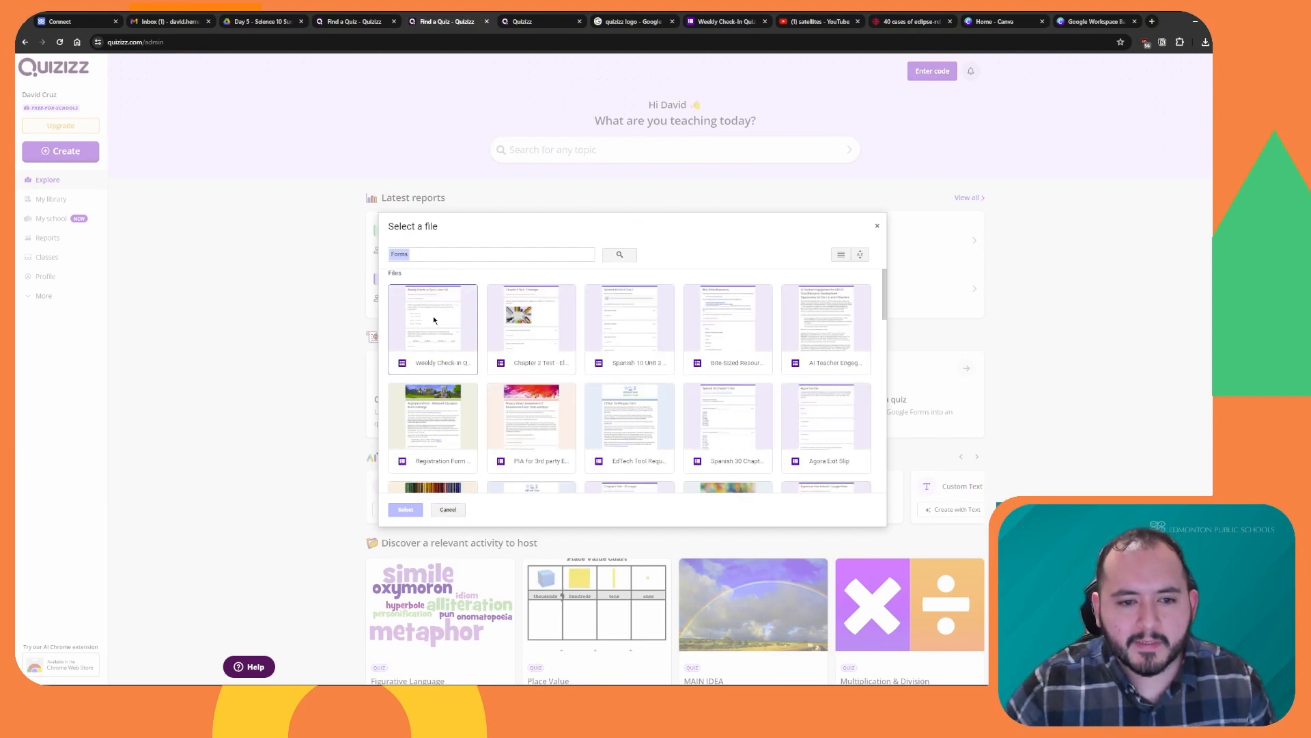
pyautogui.click(433, 320)
pyautogui.click(407, 509)
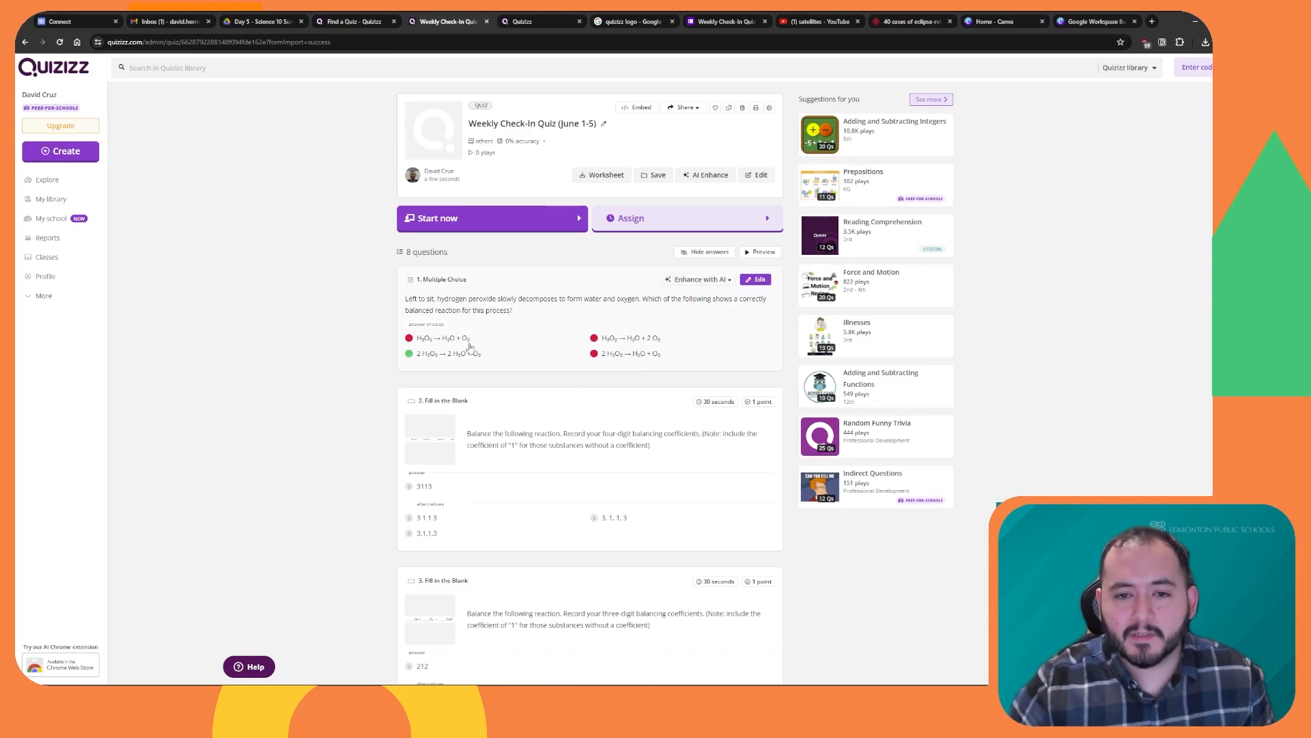
# Review all questions of the imported Weekly Check-In Quiz, enlarging the image of question 8 to check it.
pyautogui.scroll(-1, 489, 368)
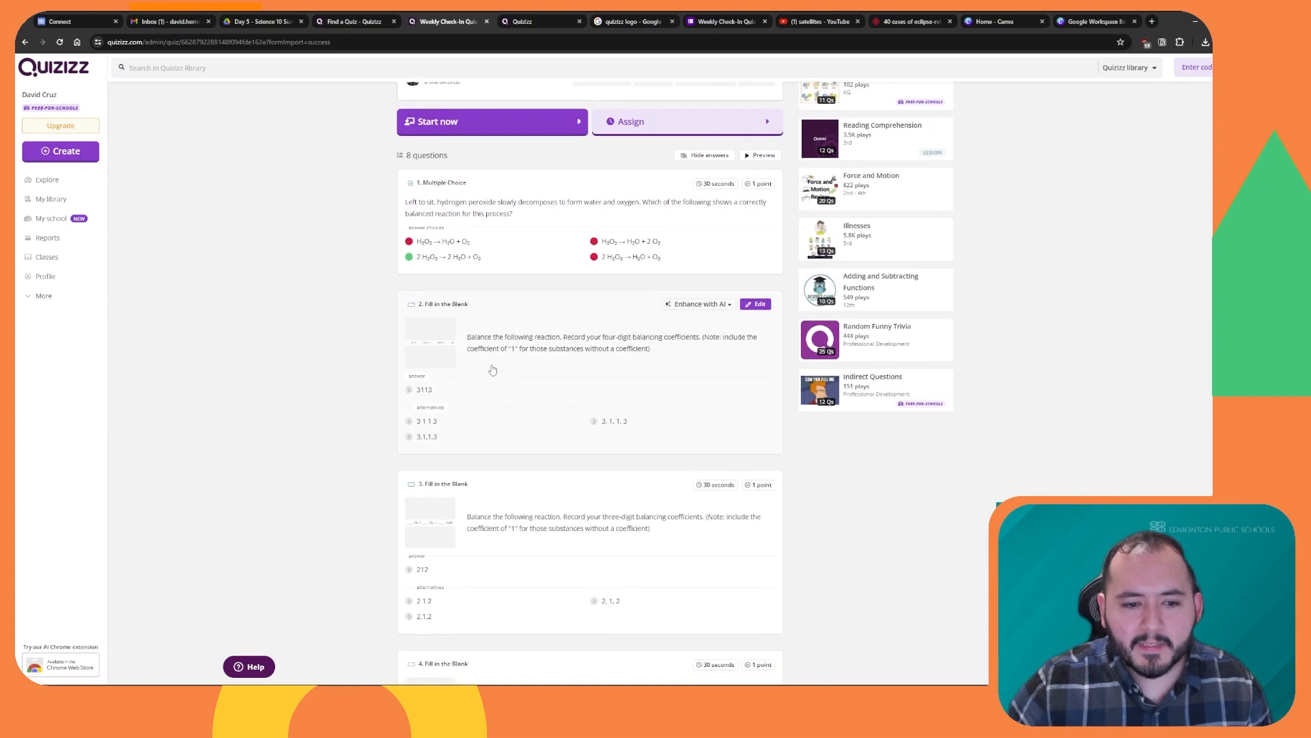
pyautogui.scroll(-5, 491, 373)
pyautogui.scroll(-3, 611, 313)
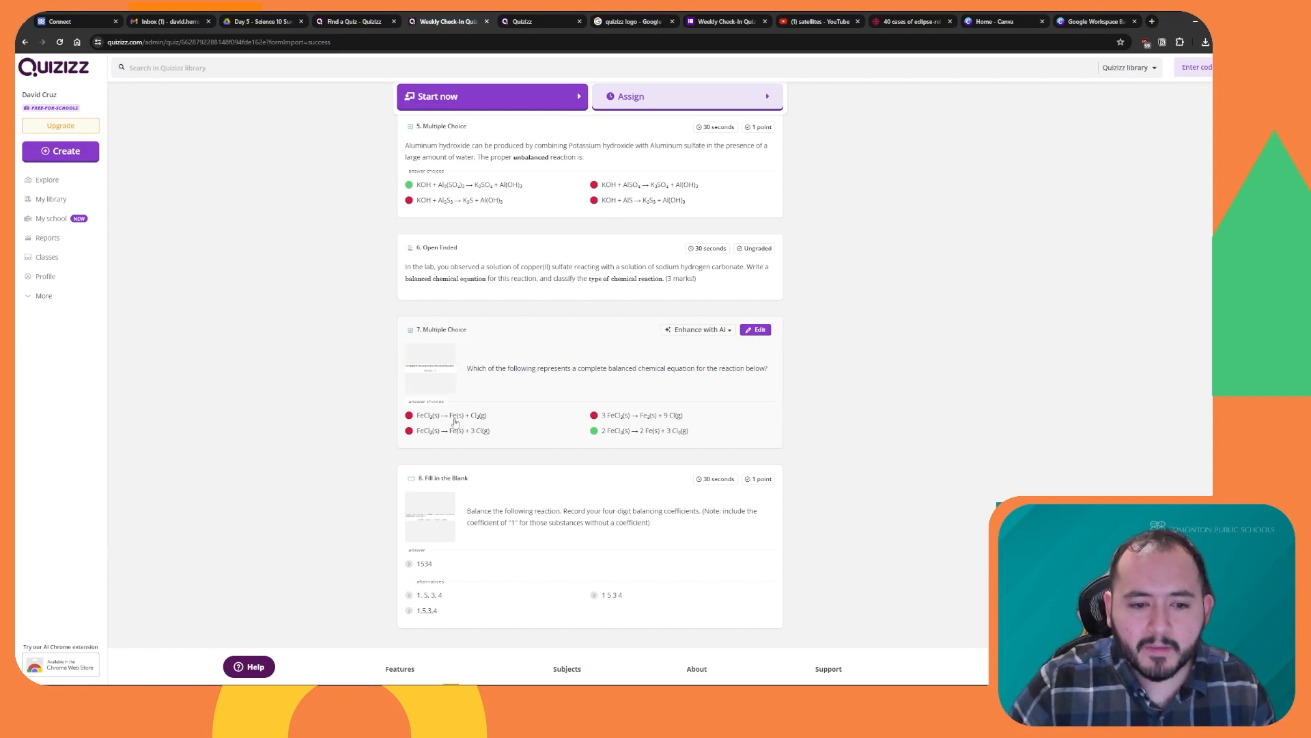
pyautogui.scroll(-1, 650, 414)
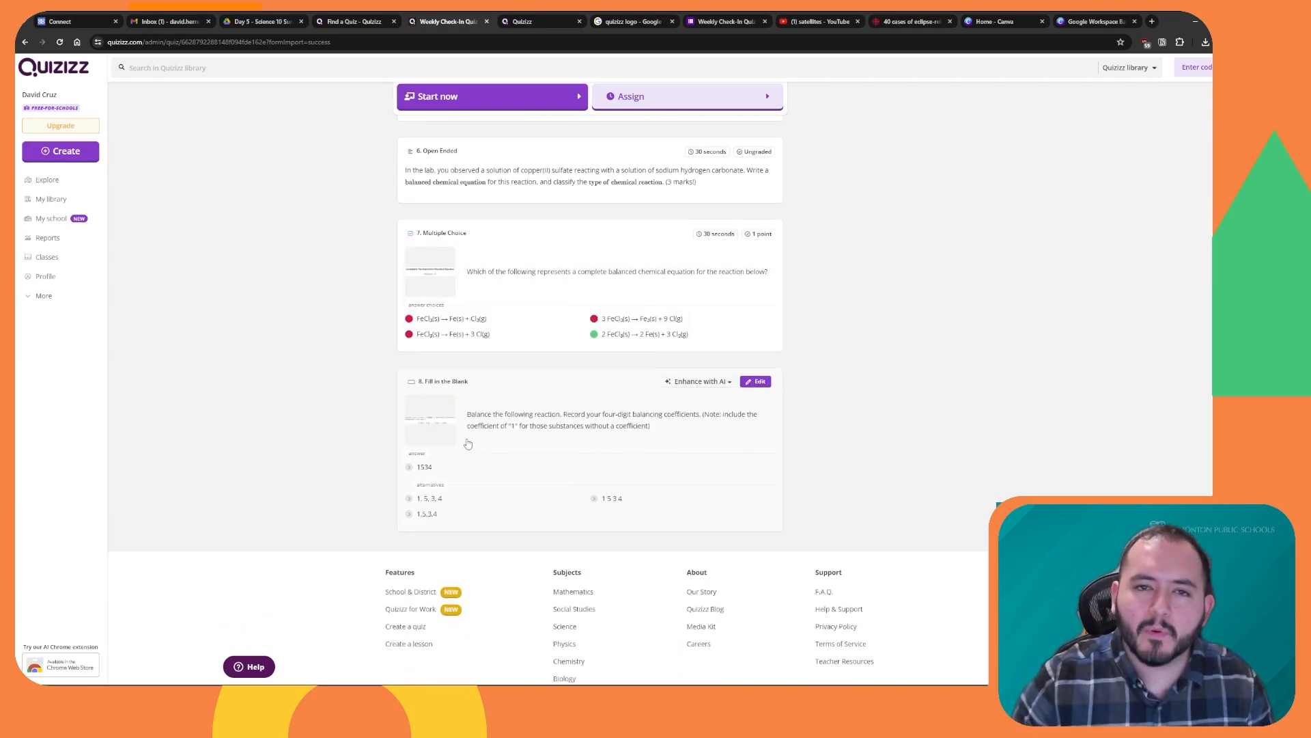
pyautogui.click(439, 412)
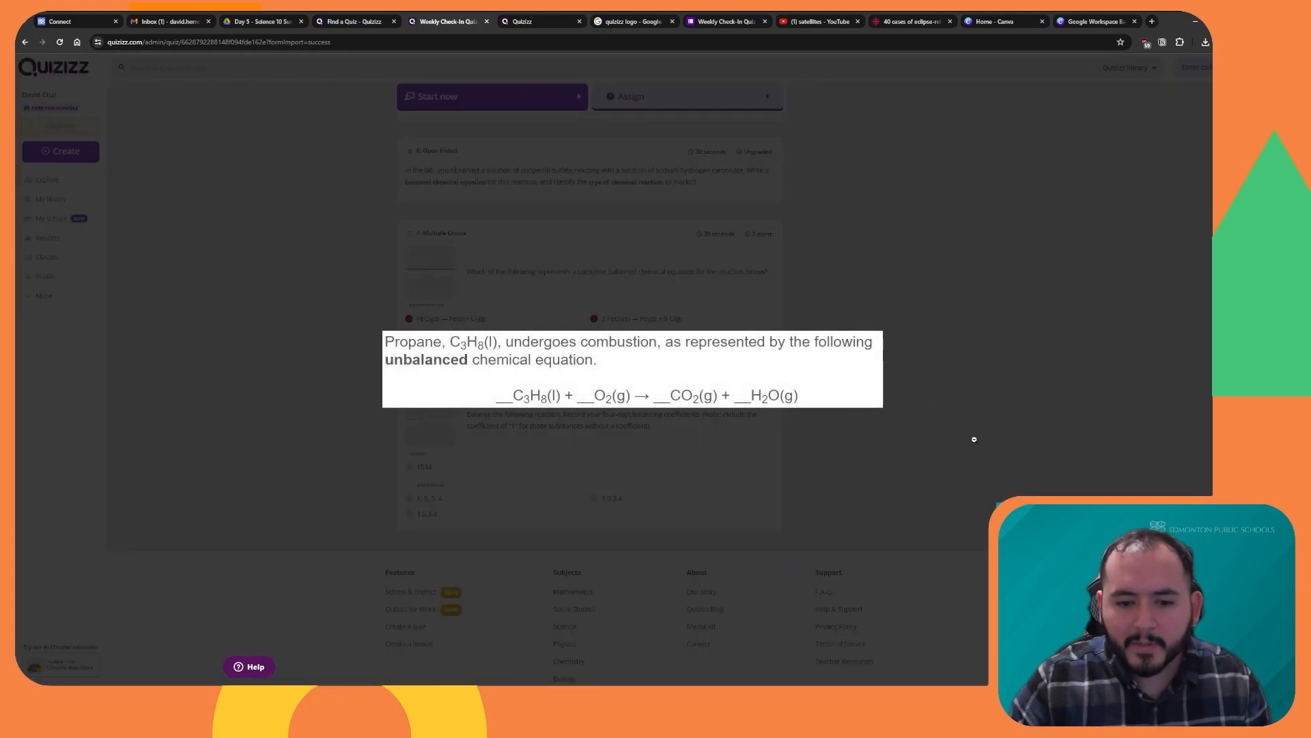
pyautogui.click(878, 495)
pyautogui.scroll(2, 859, 484)
pyautogui.scroll(10, 859, 484)
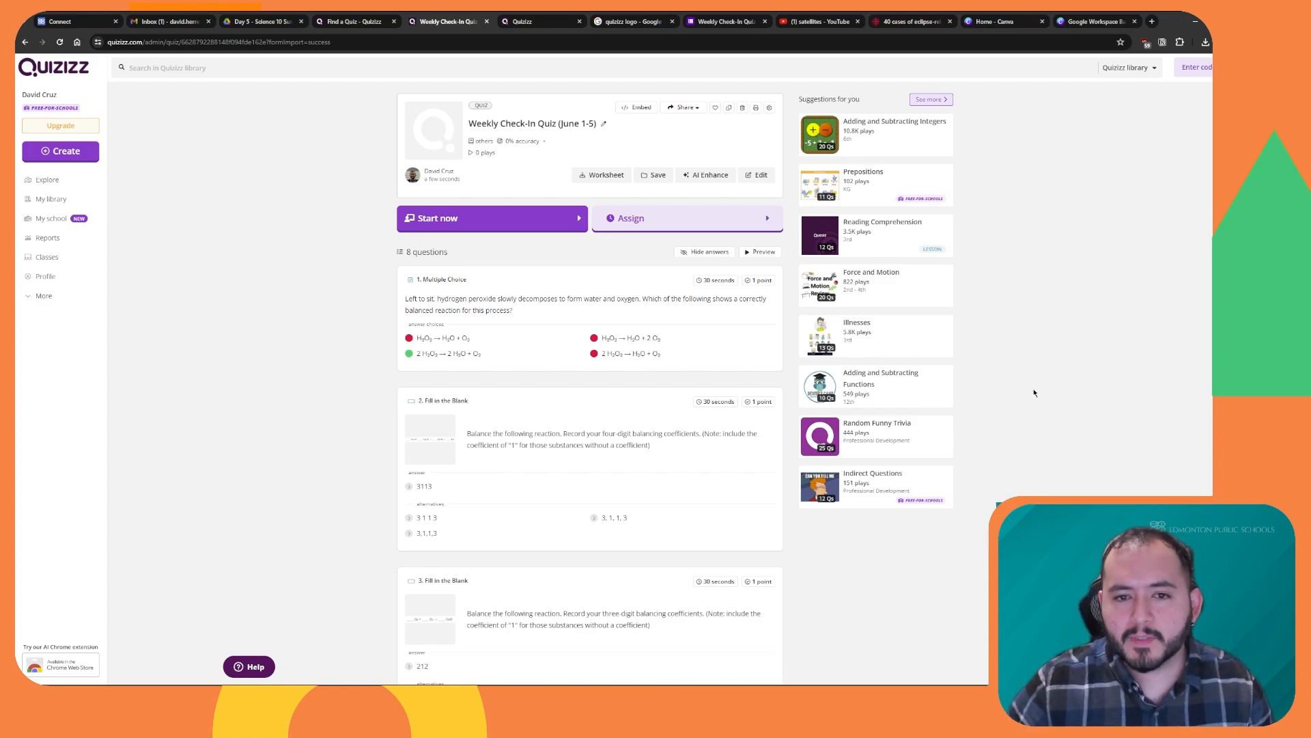
# Look at the imported quiz's live game modes and examine the settings for assigning it as homework.
pyautogui.click(571, 222)
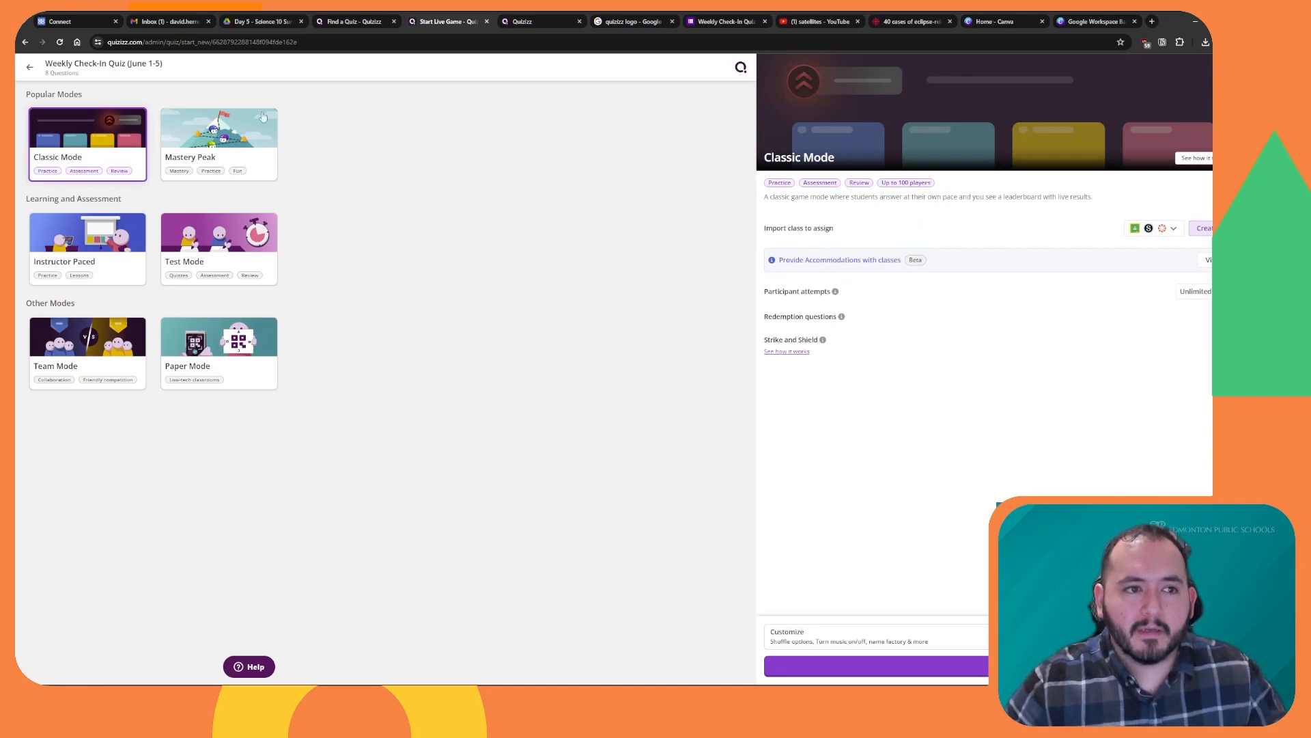
pyautogui.click(30, 68)
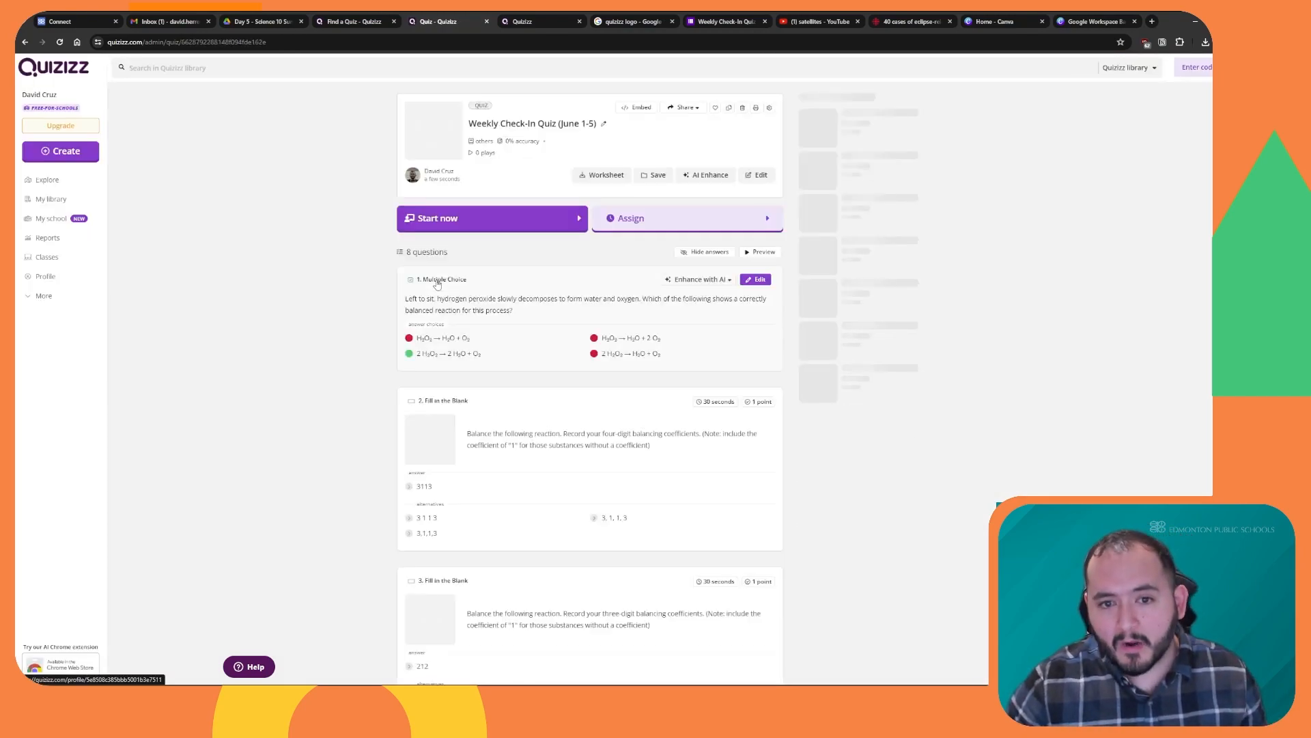
pyautogui.click(661, 225)
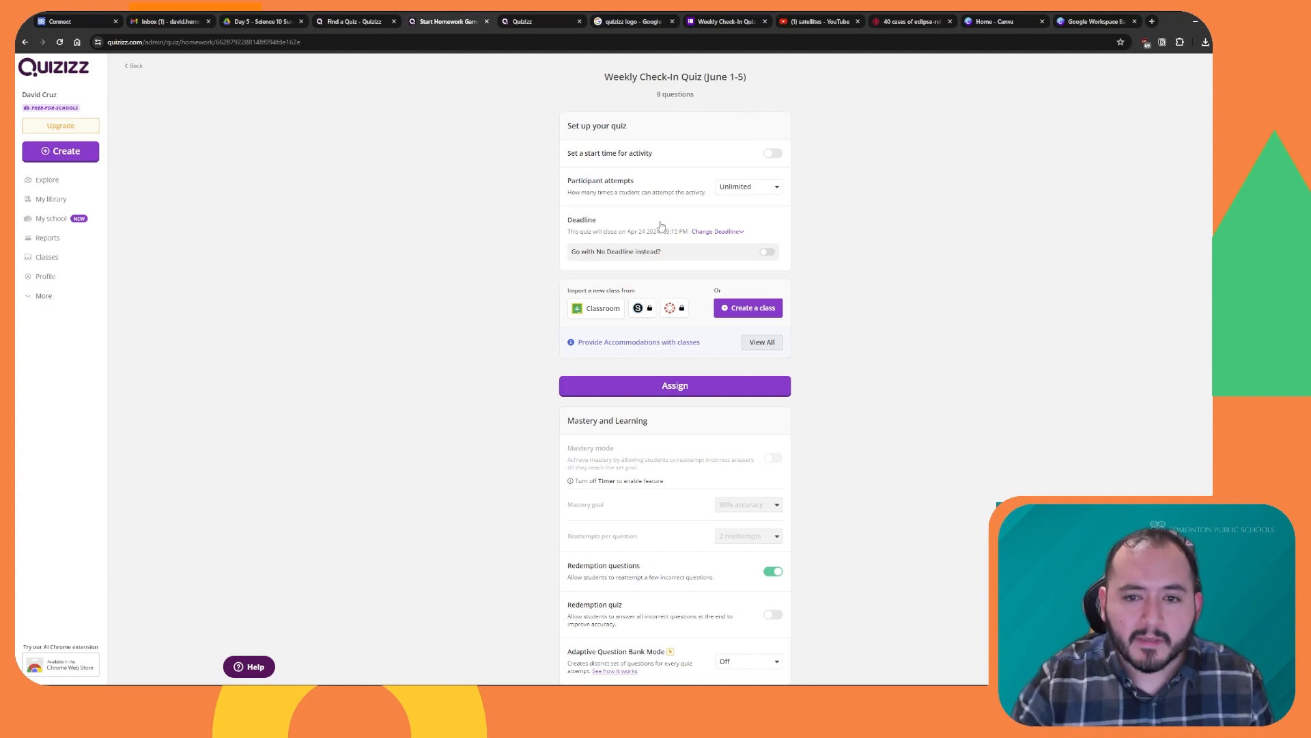
pyautogui.scroll(-3, 907, 295)
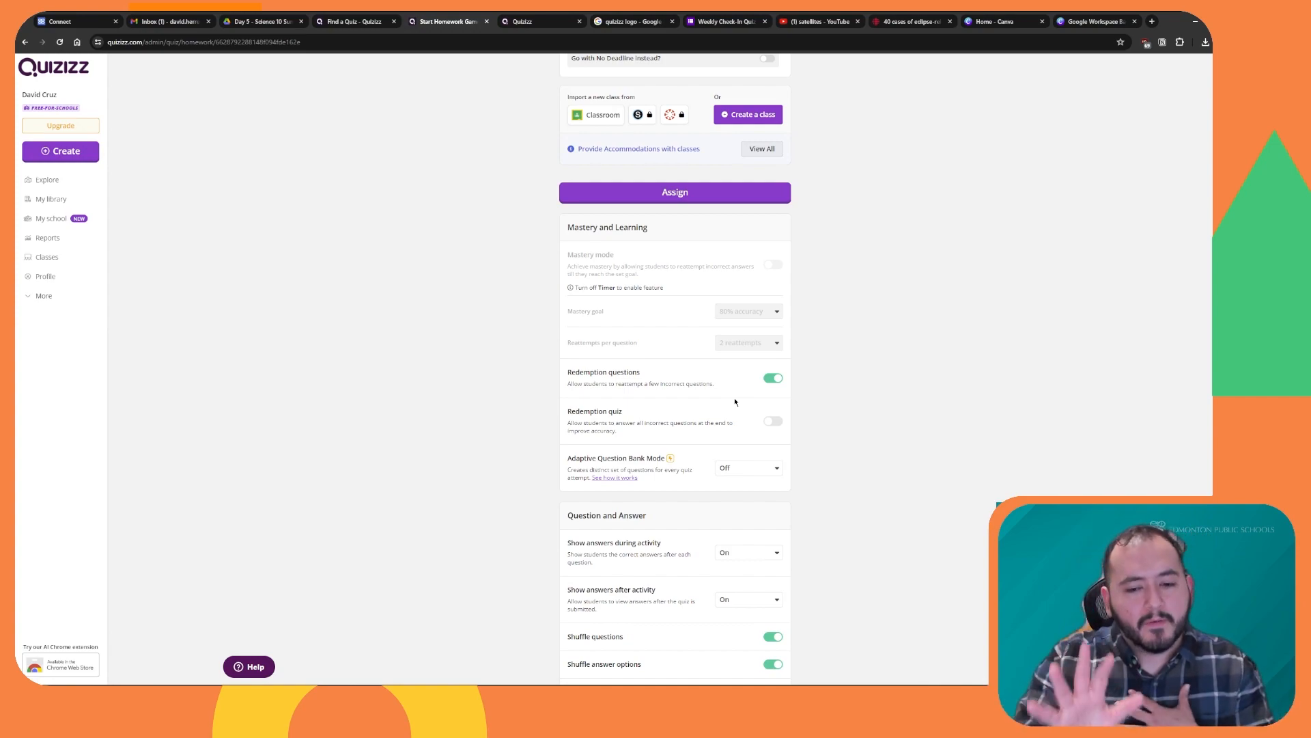
pyautogui.scroll(-5, 846, 318)
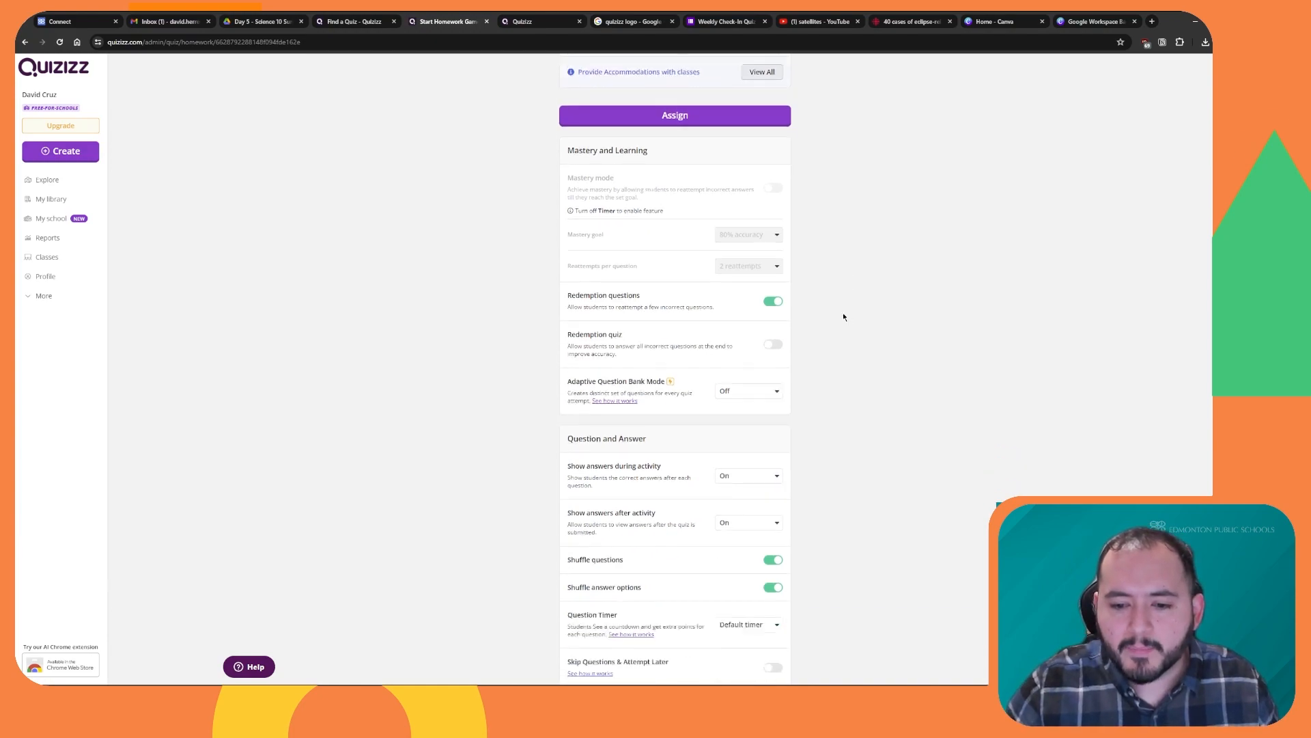
pyautogui.scroll(1, 604, 348)
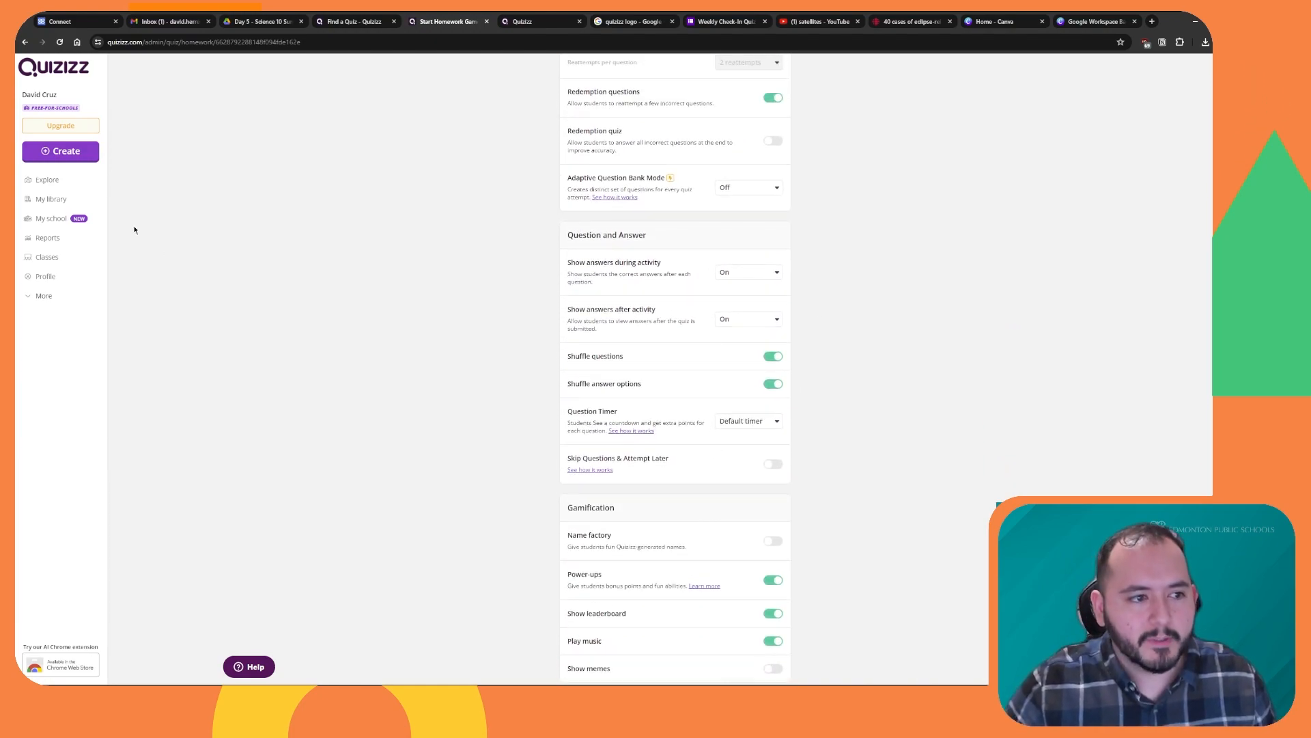
# Check the library for the imported quiz and start a new AI quiz based on a YouTube video.
pyautogui.click(57, 202)
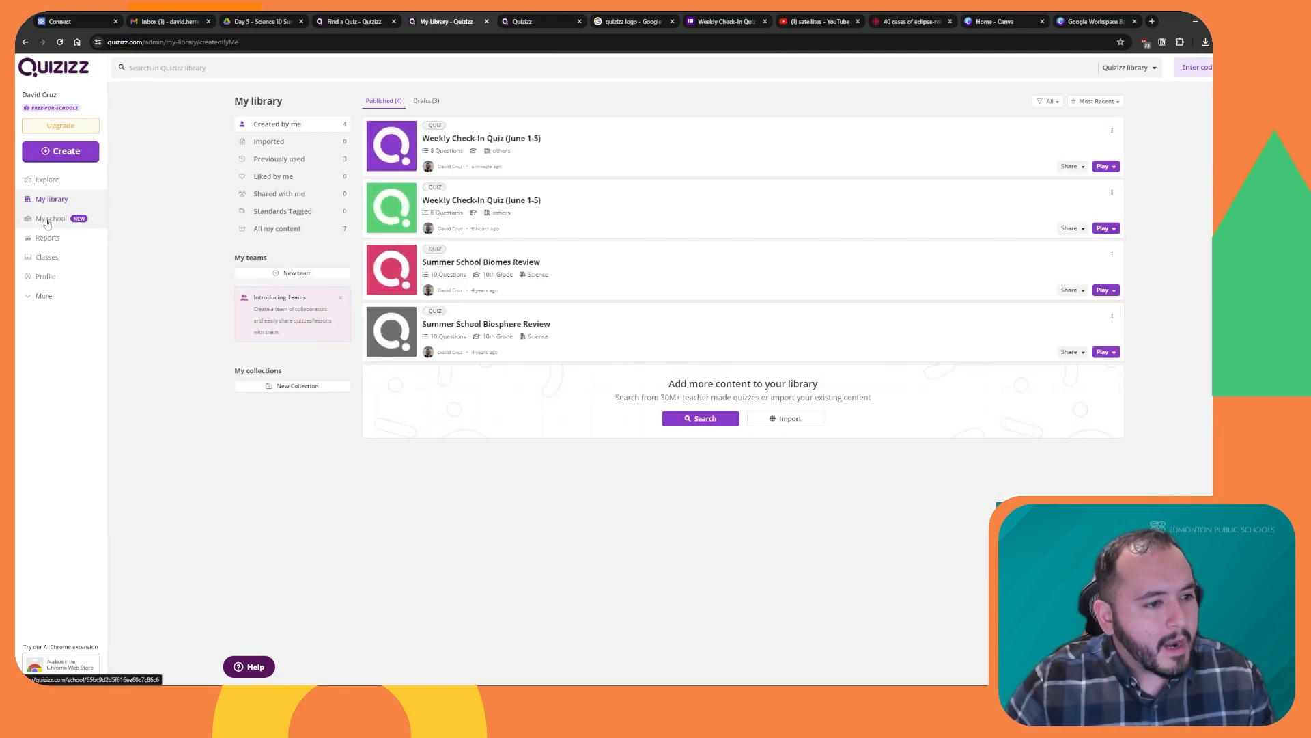
pyautogui.click(58, 179)
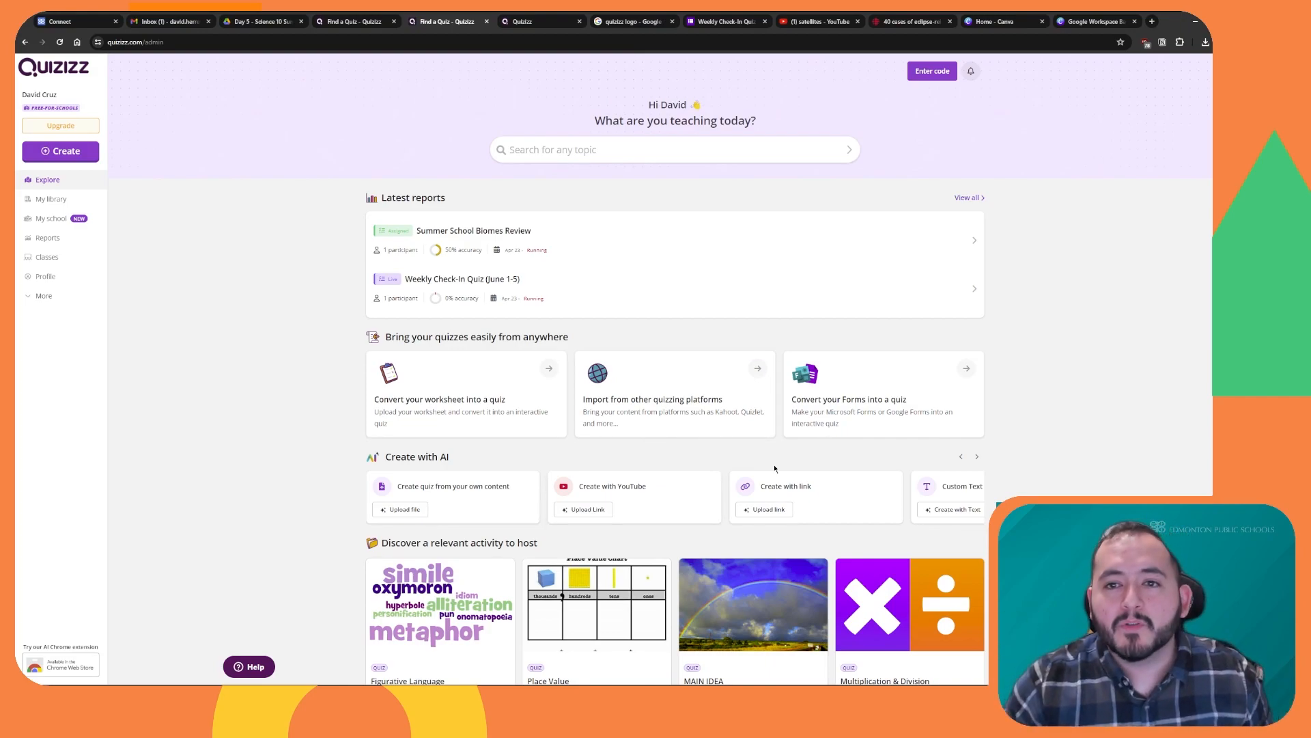
pyautogui.click(591, 511)
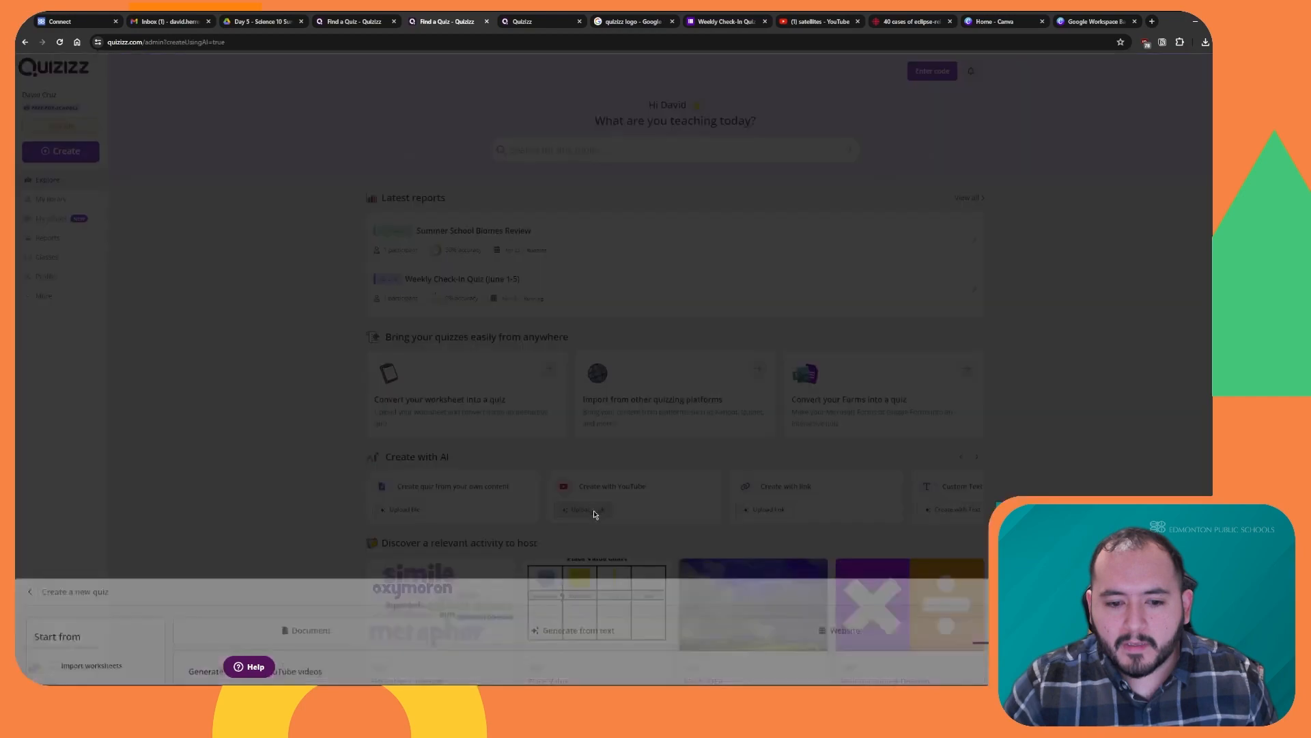
# Switch to YouTube, open the video "What is a Satellites?" from the satellites search results, pause it and copy its URL.
pyautogui.click(820, 21)
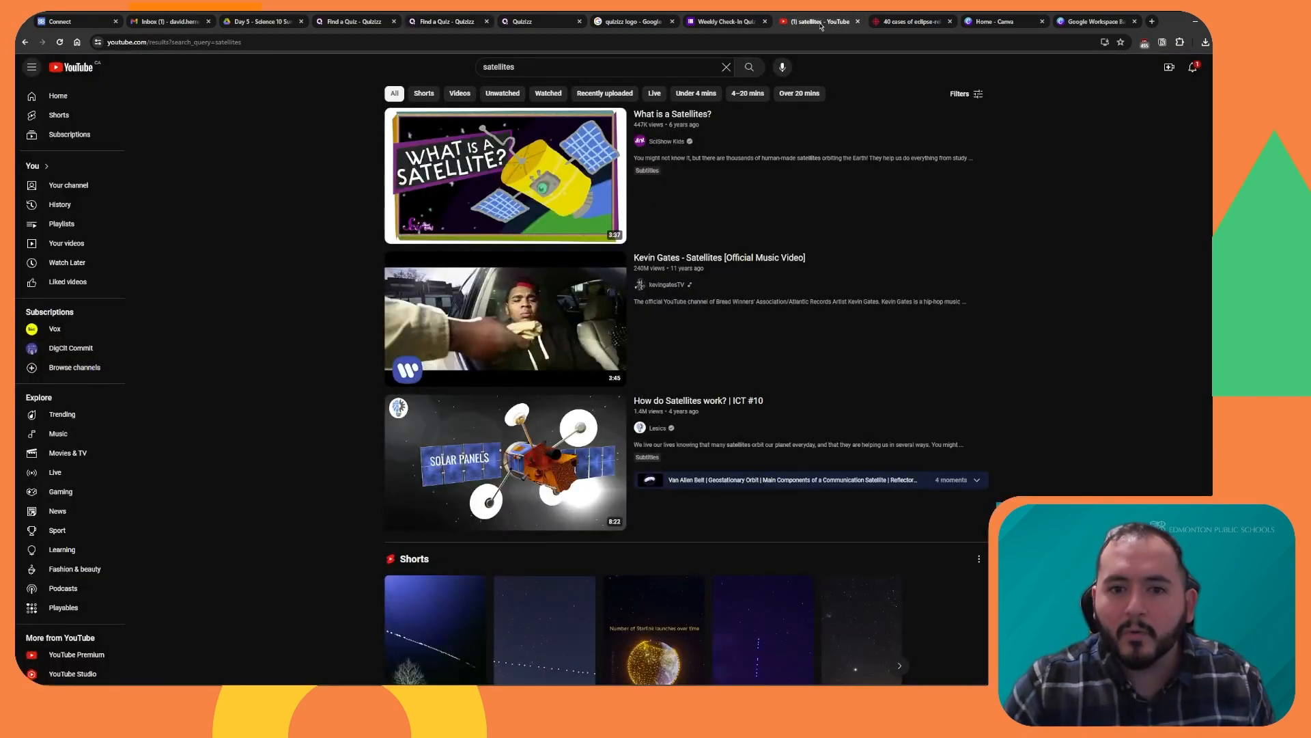
pyautogui.moveTo(433, 180)
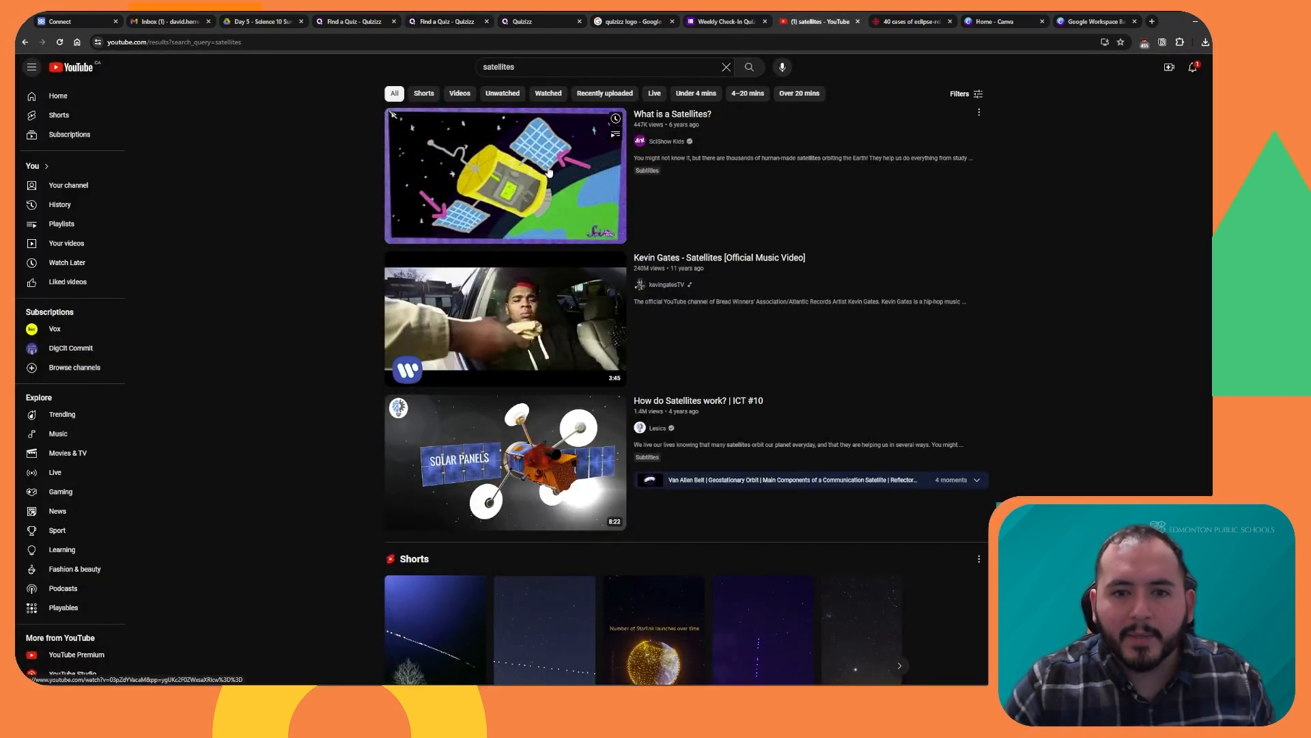
pyautogui.click(691, 119)
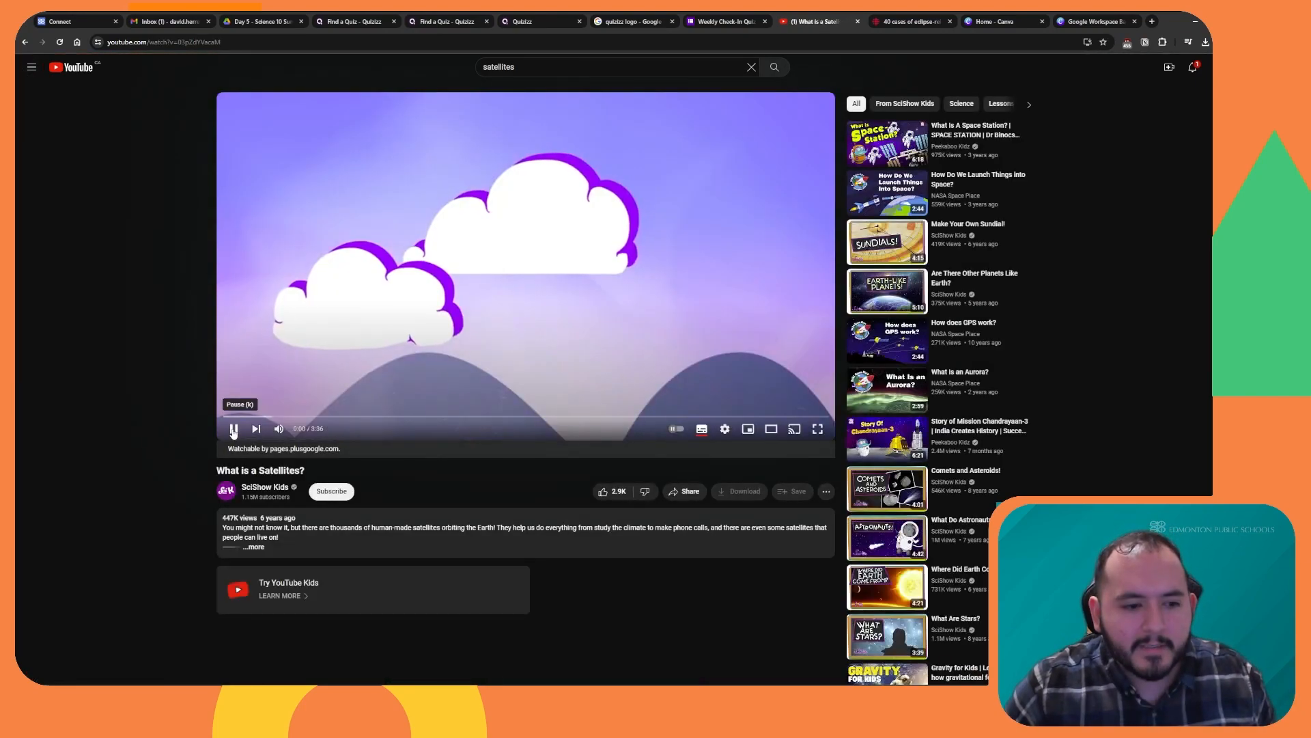
pyautogui.rightClick(488, 257)
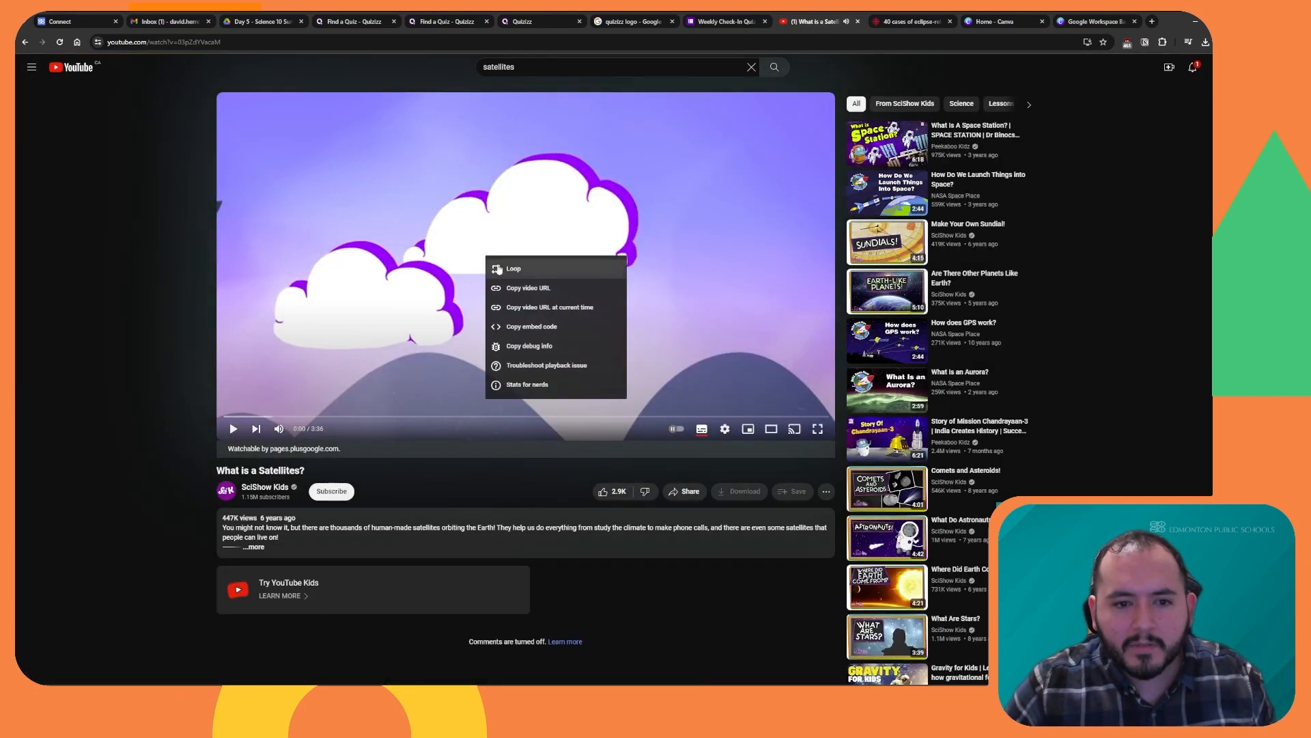
pyautogui.click(551, 288)
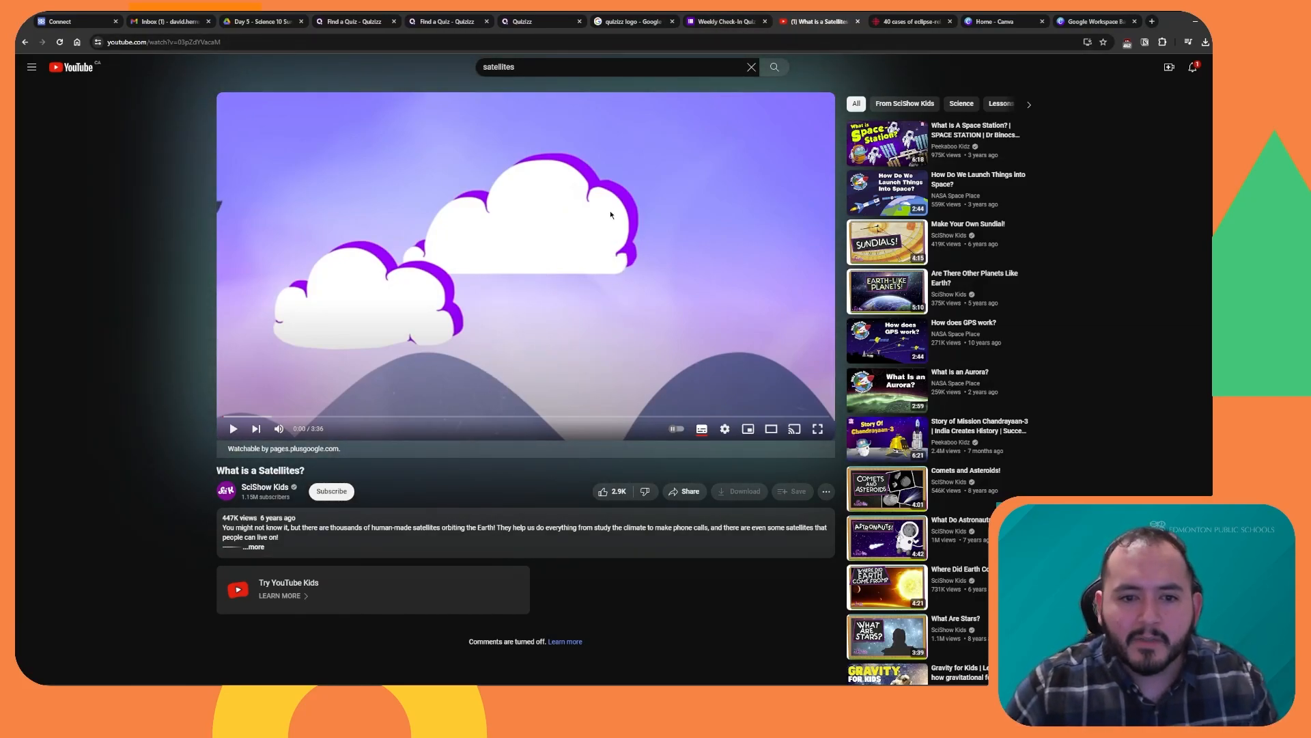
pyautogui.click(541, 24)
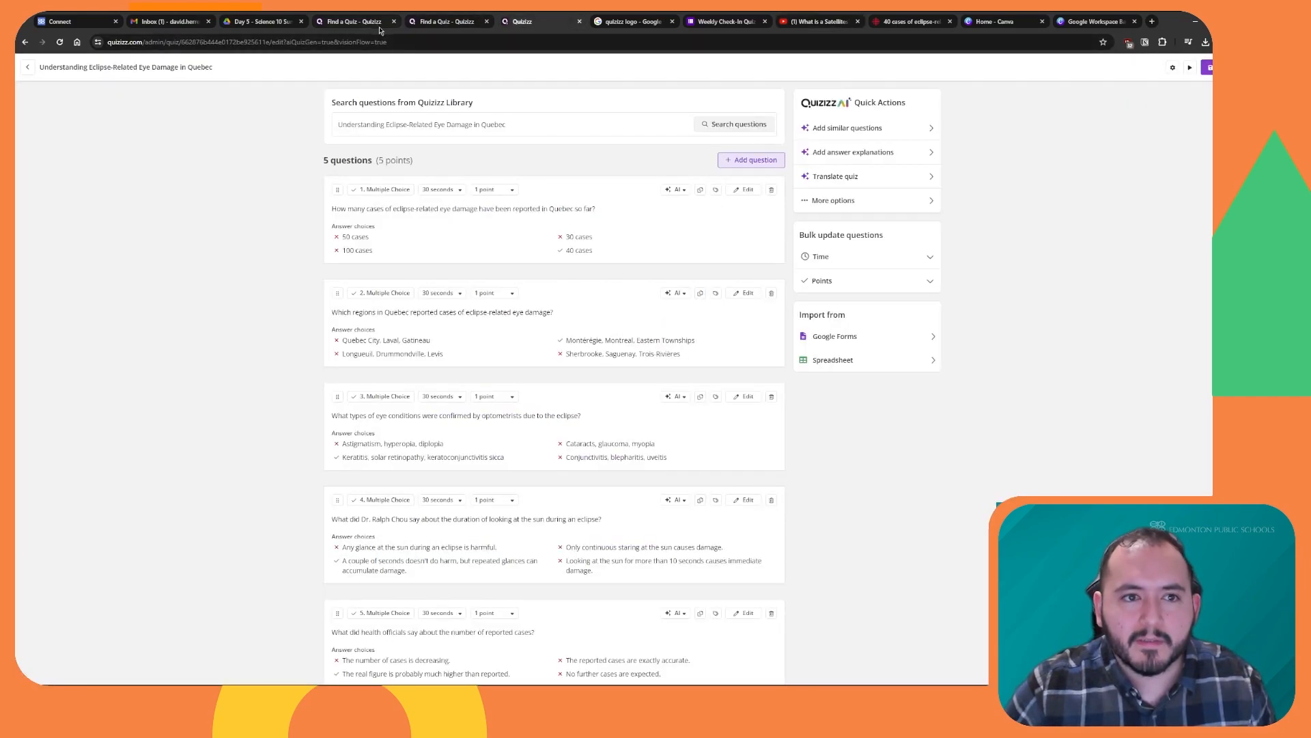
pyautogui.click(422, 27)
pyautogui.click(355, 21)
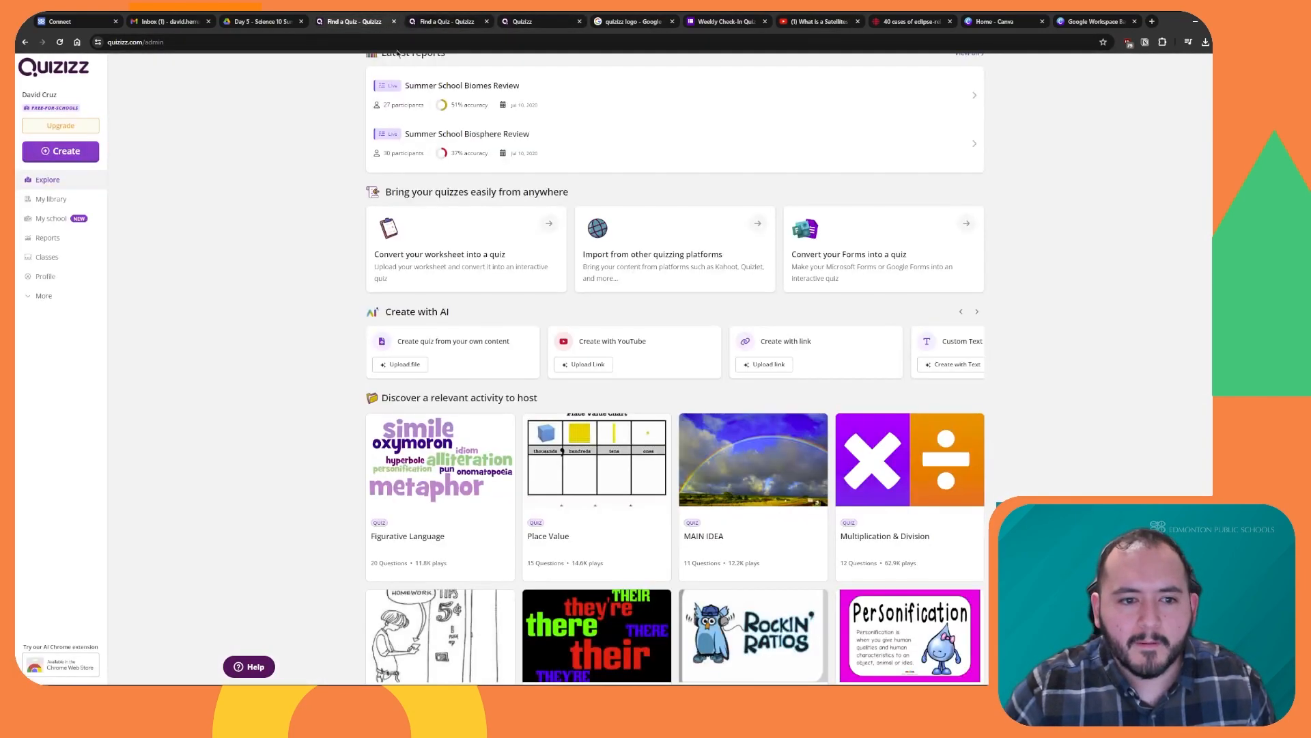
pyautogui.click(592, 366)
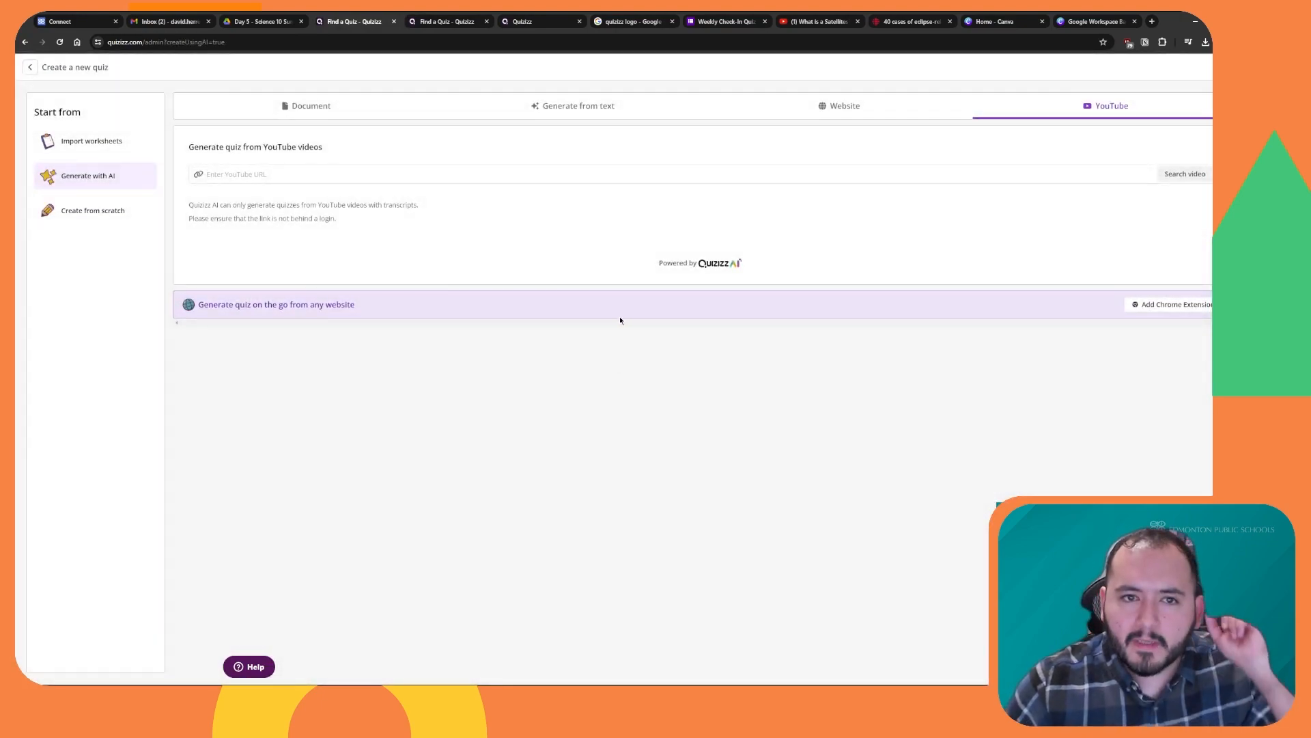
pyautogui.click(487, 22)
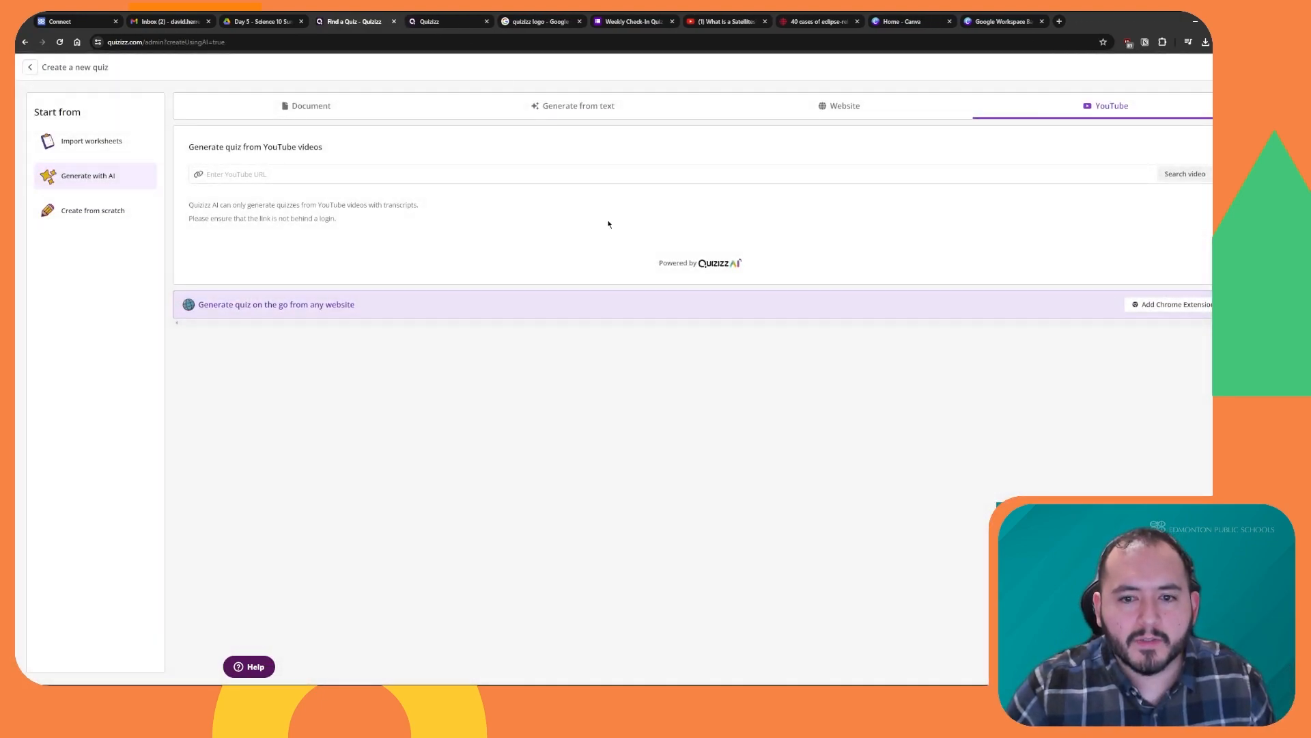
pyautogui.click(277, 174)
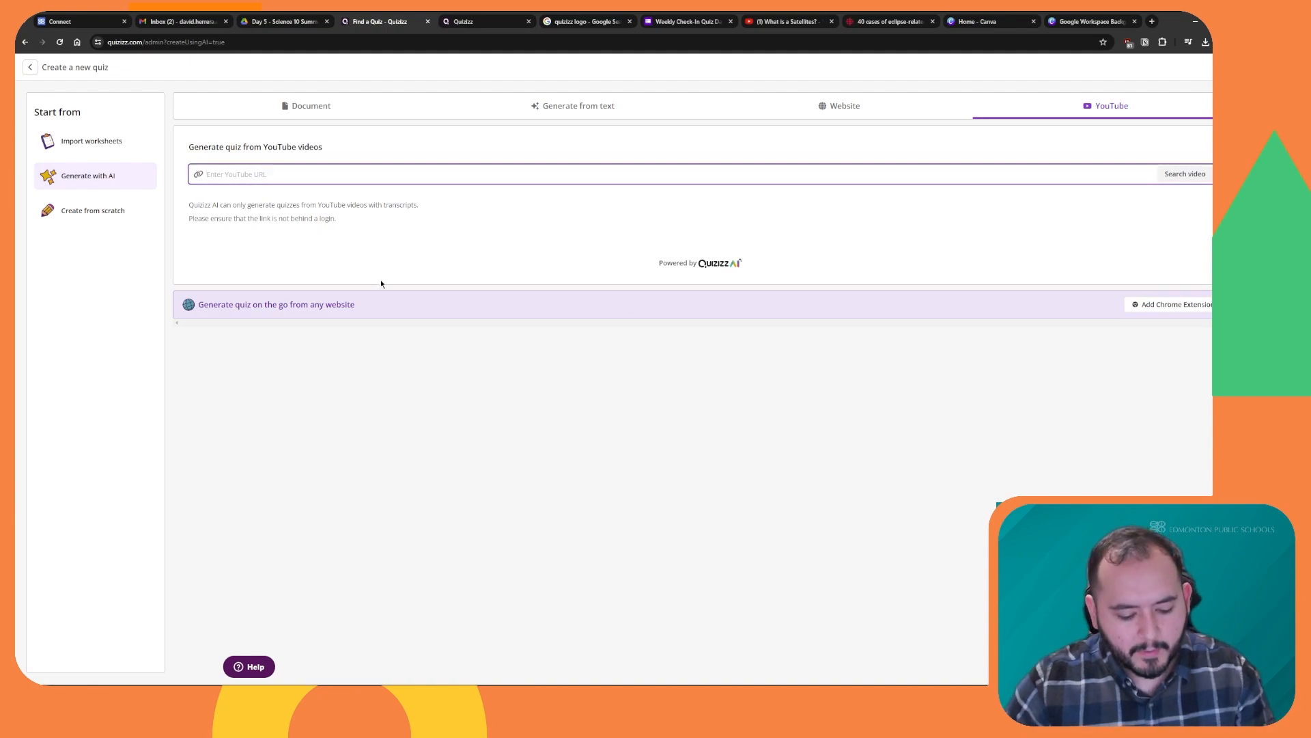
pyautogui.write('https://youtu.be/03pZdYVacaM')
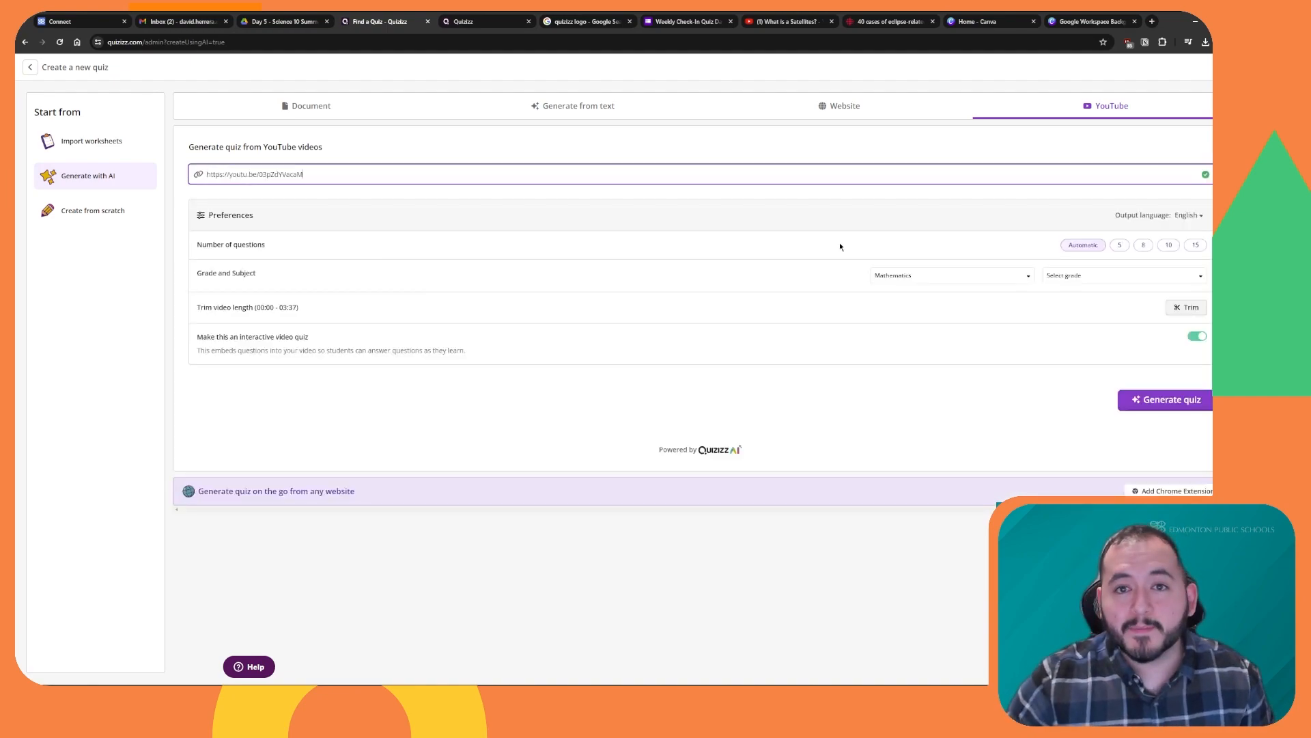
# Set the video quiz preferences to 8 questions, subject Science and Grade 9.
pyautogui.click(1118, 245)
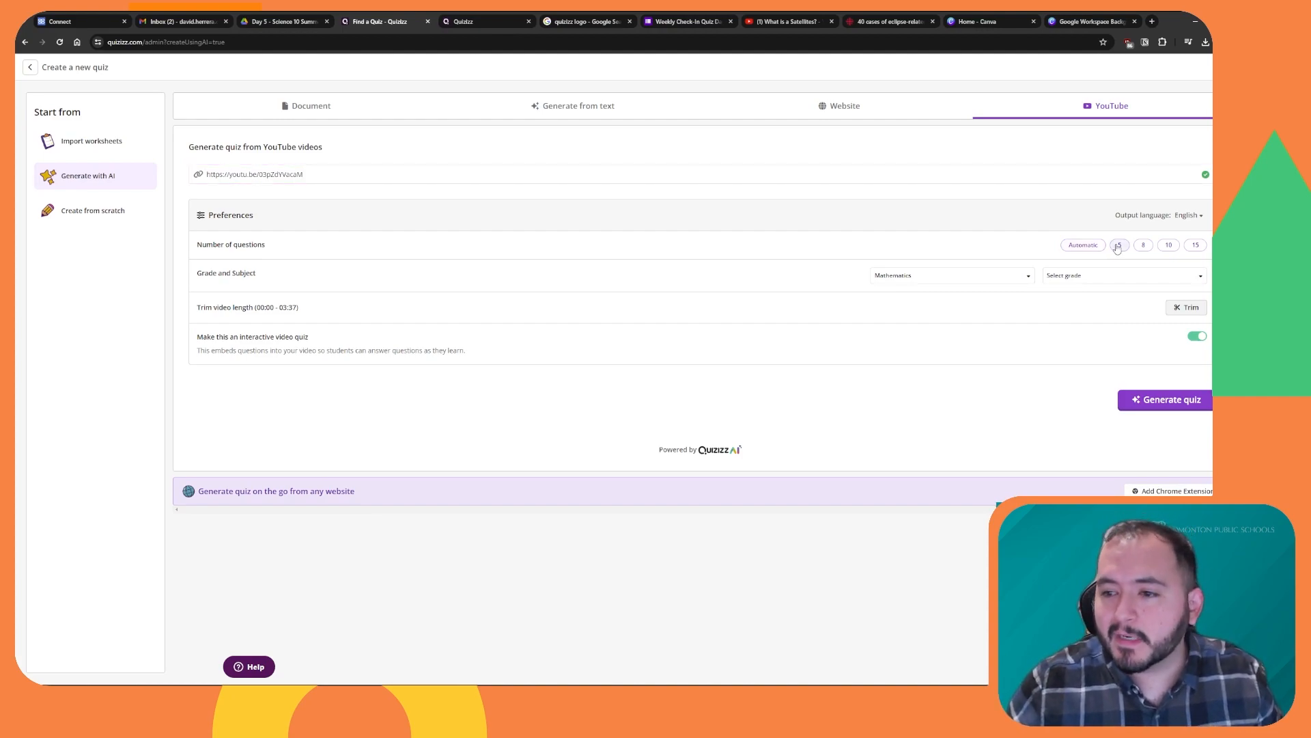
pyautogui.click(1143, 245)
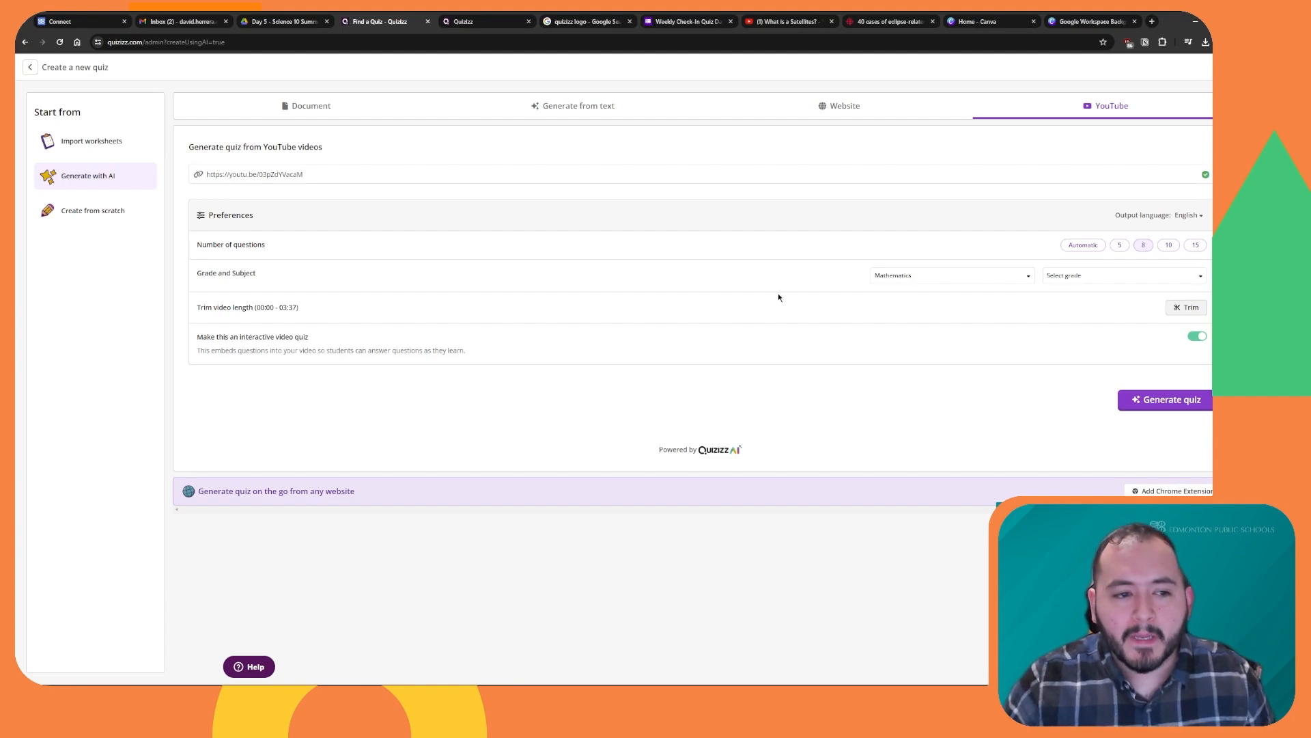
pyautogui.click(978, 279)
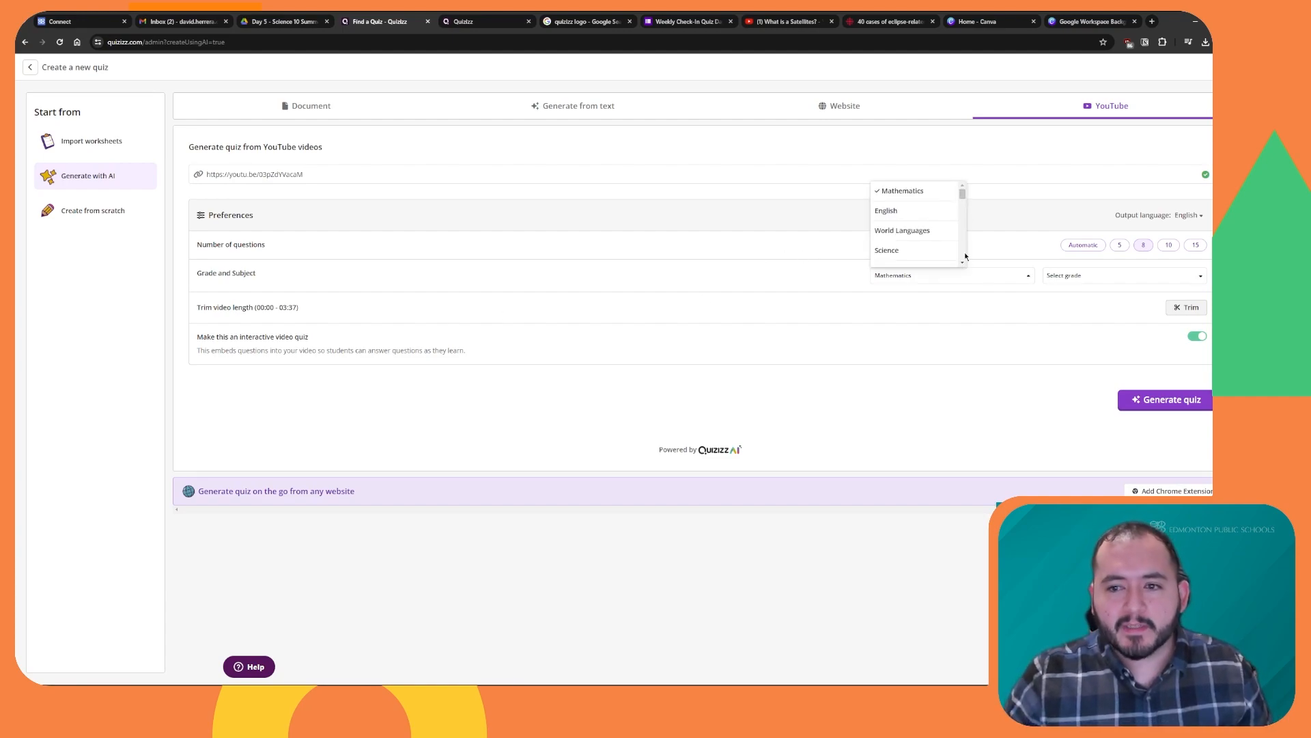
pyautogui.moveTo(963, 194)
pyautogui.mouseDown()
pyautogui.moveTo(964, 264)
pyautogui.moveTo(962, 196)
pyautogui.mouseUp()
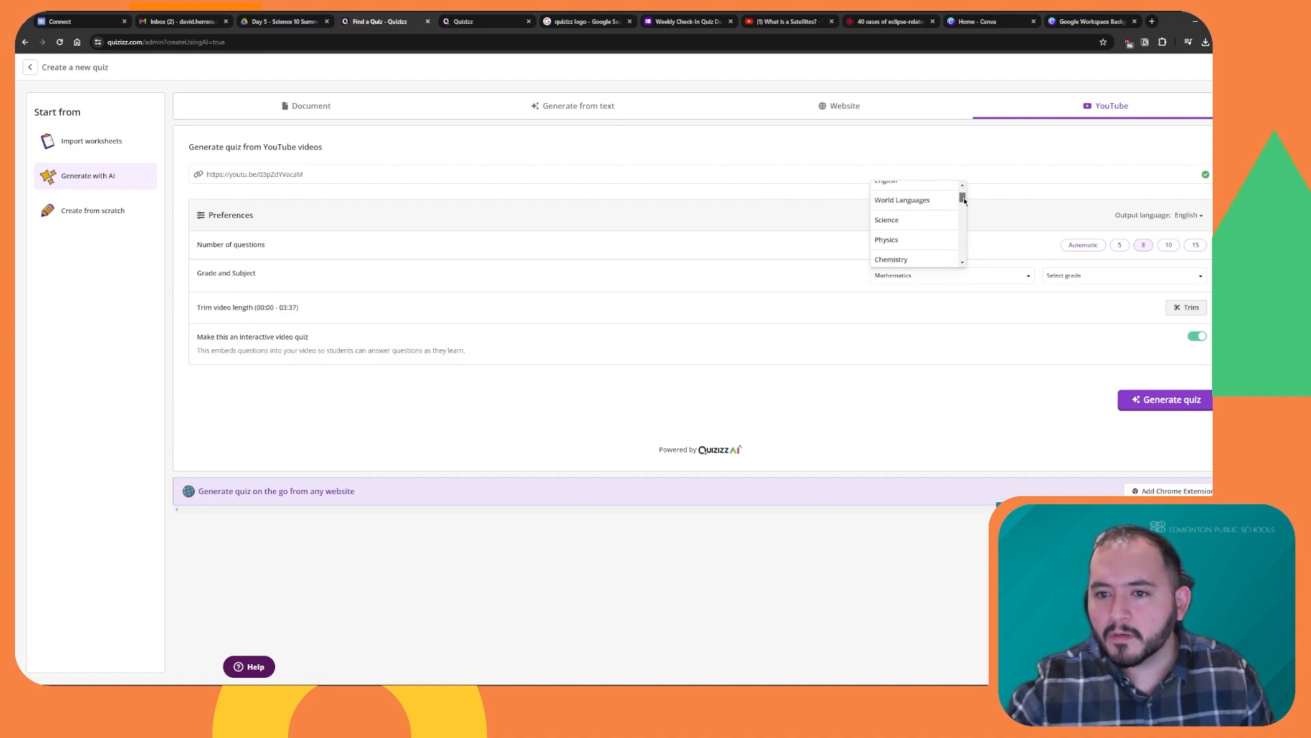
pyautogui.click(926, 219)
pyautogui.click(1075, 275)
pyautogui.scroll(-2, 1080, 241)
pyautogui.scroll(-3, 1080, 241)
pyautogui.click(1074, 204)
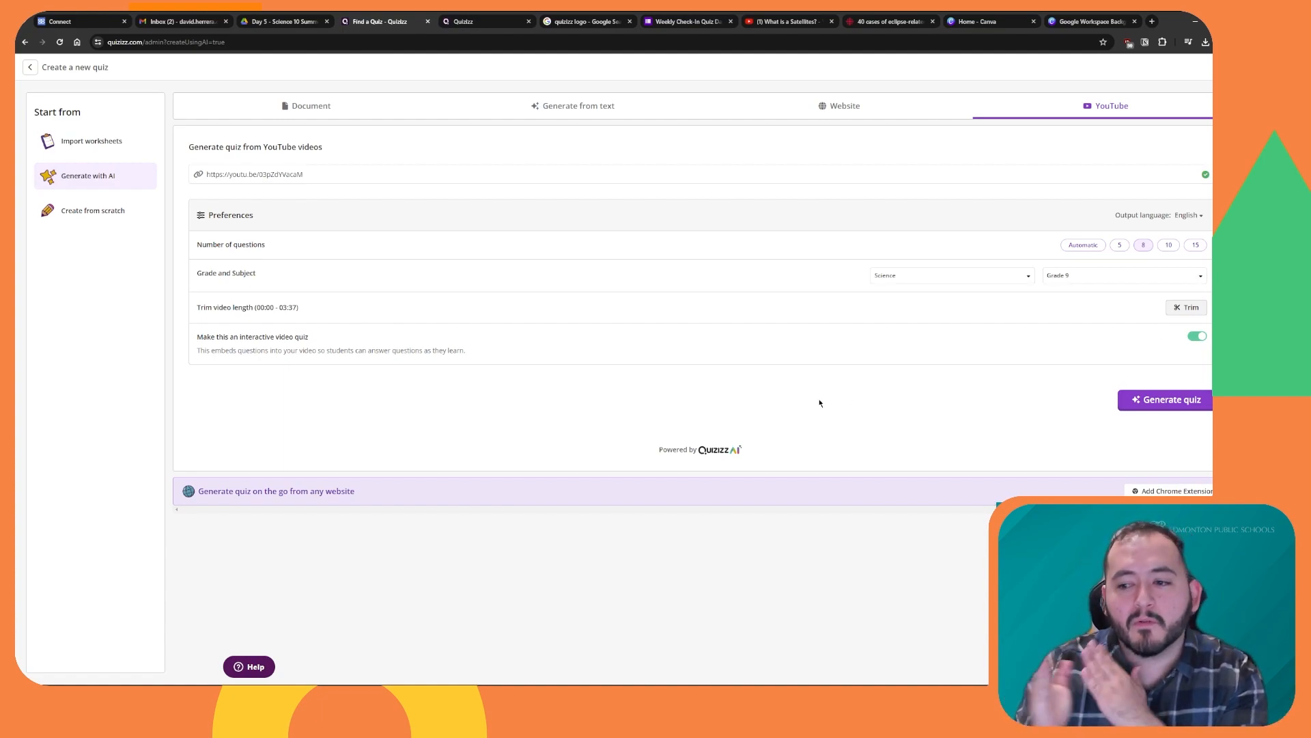
# Generate the interactive quiz from the satellite video and review its questions.
pyautogui.click(1156, 404)
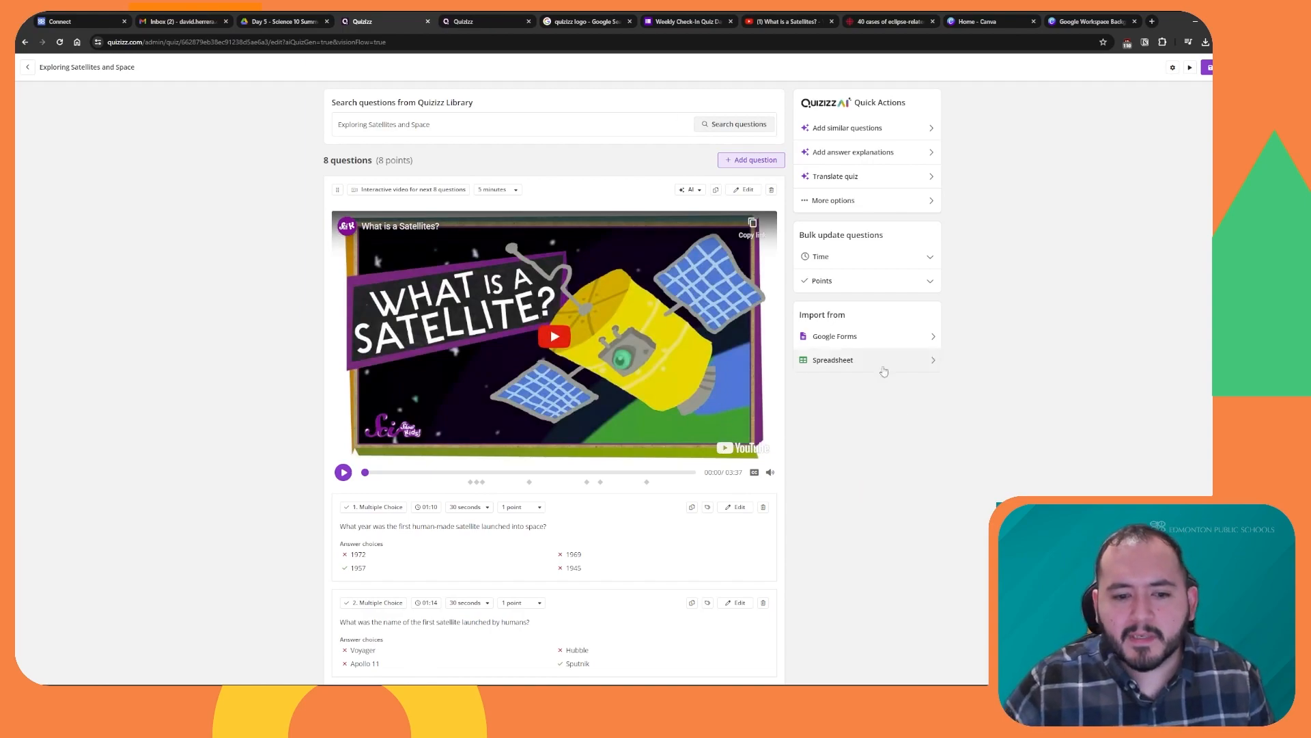
pyautogui.scroll(-8, 656, 342)
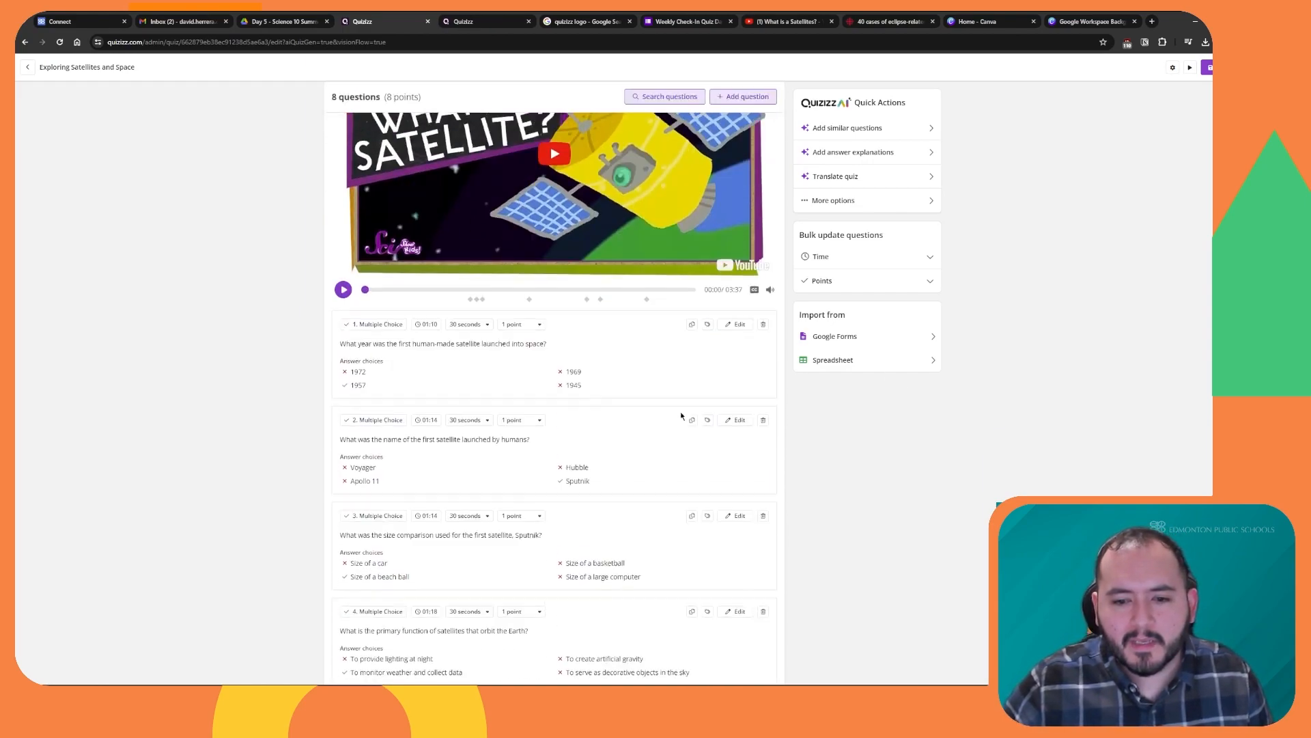
pyautogui.scroll(-3, 637, 339)
pyautogui.scroll(12, 636, 335)
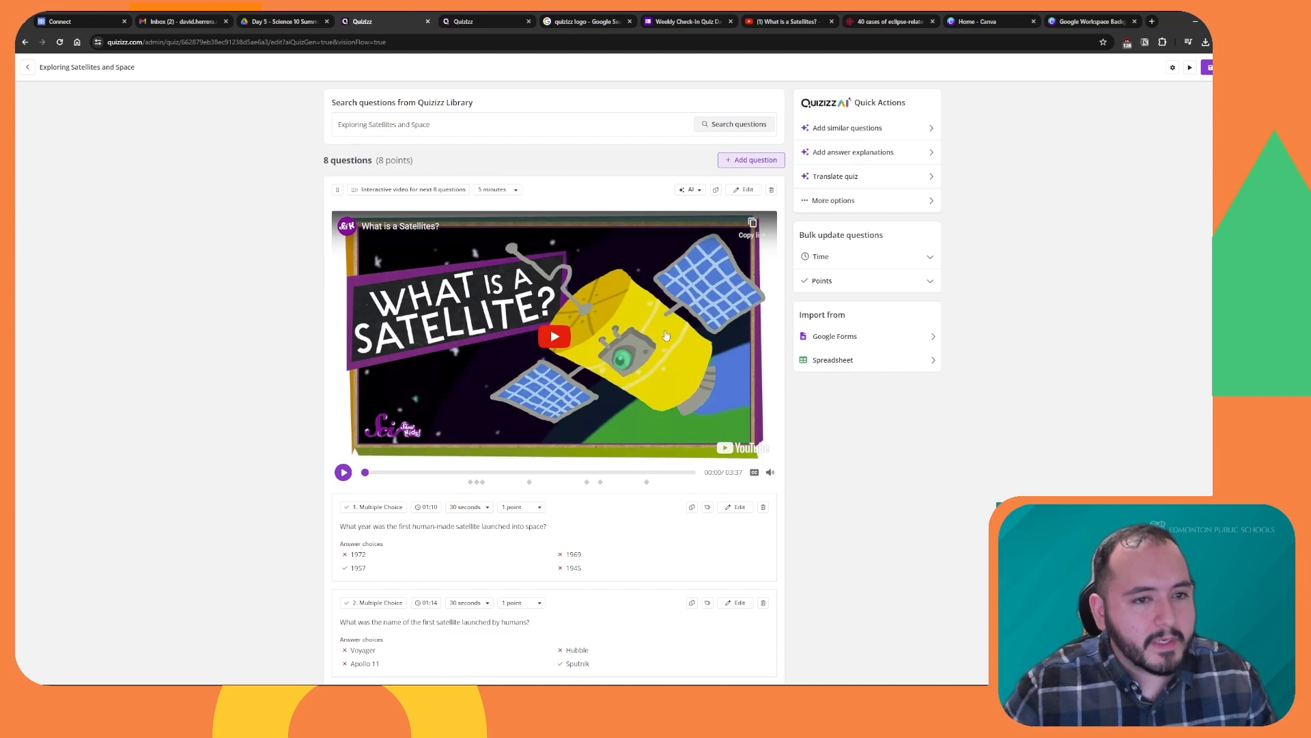
# Leave the satellite quiz and start a new AI quiz generated from a website link.
pyautogui.click(27, 67)
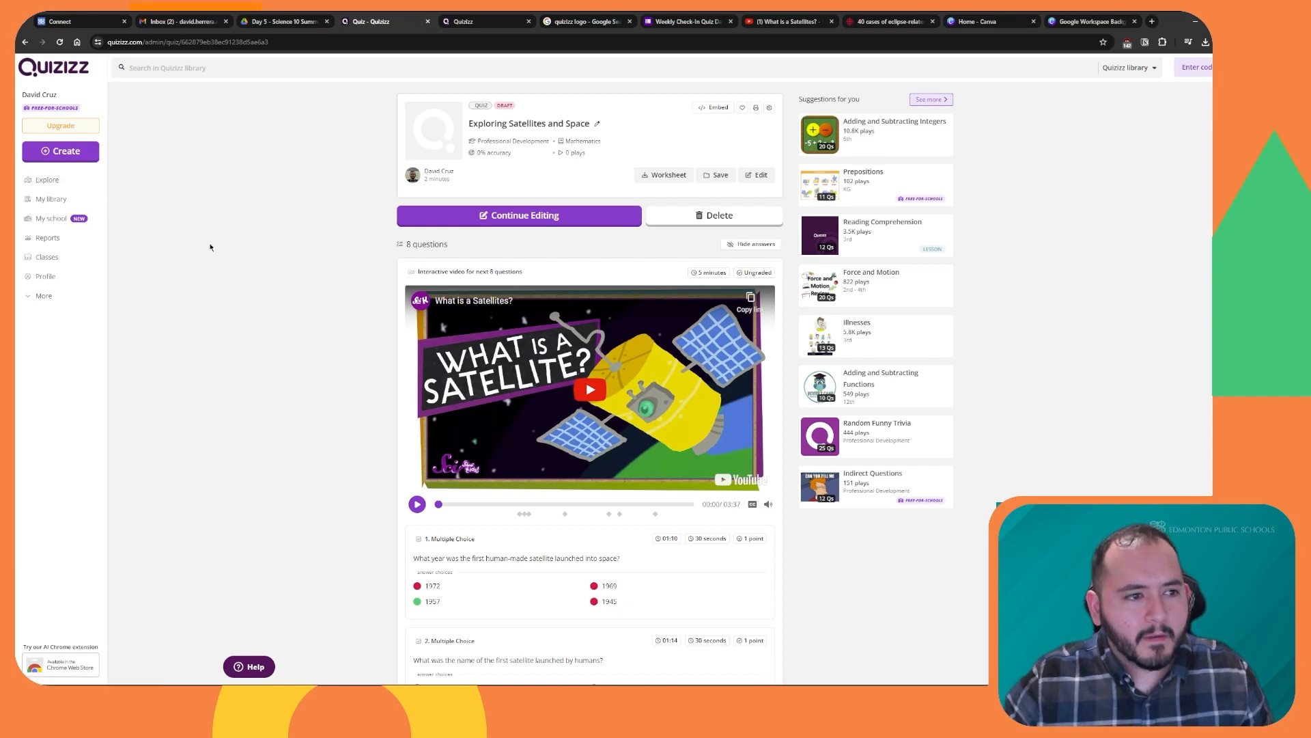
pyautogui.click(48, 179)
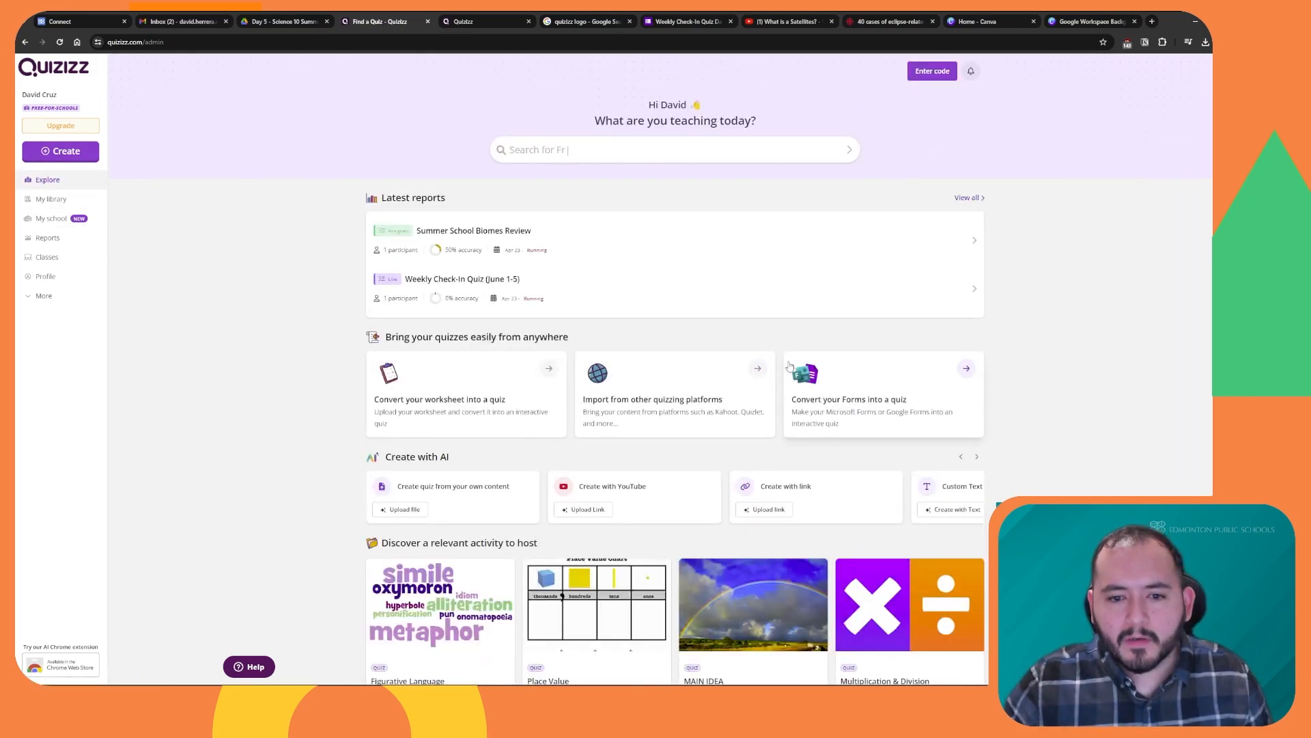
pyautogui.scroll(-1, 921, 499)
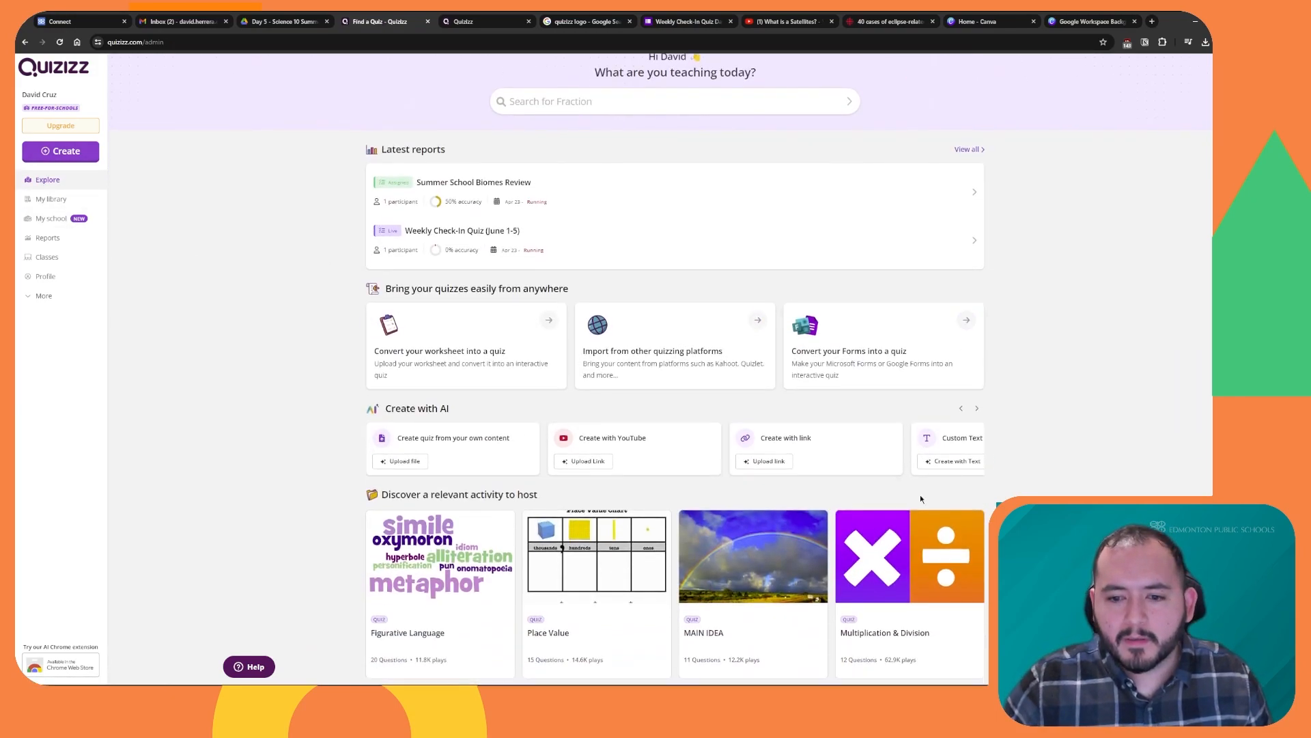
pyautogui.click(772, 461)
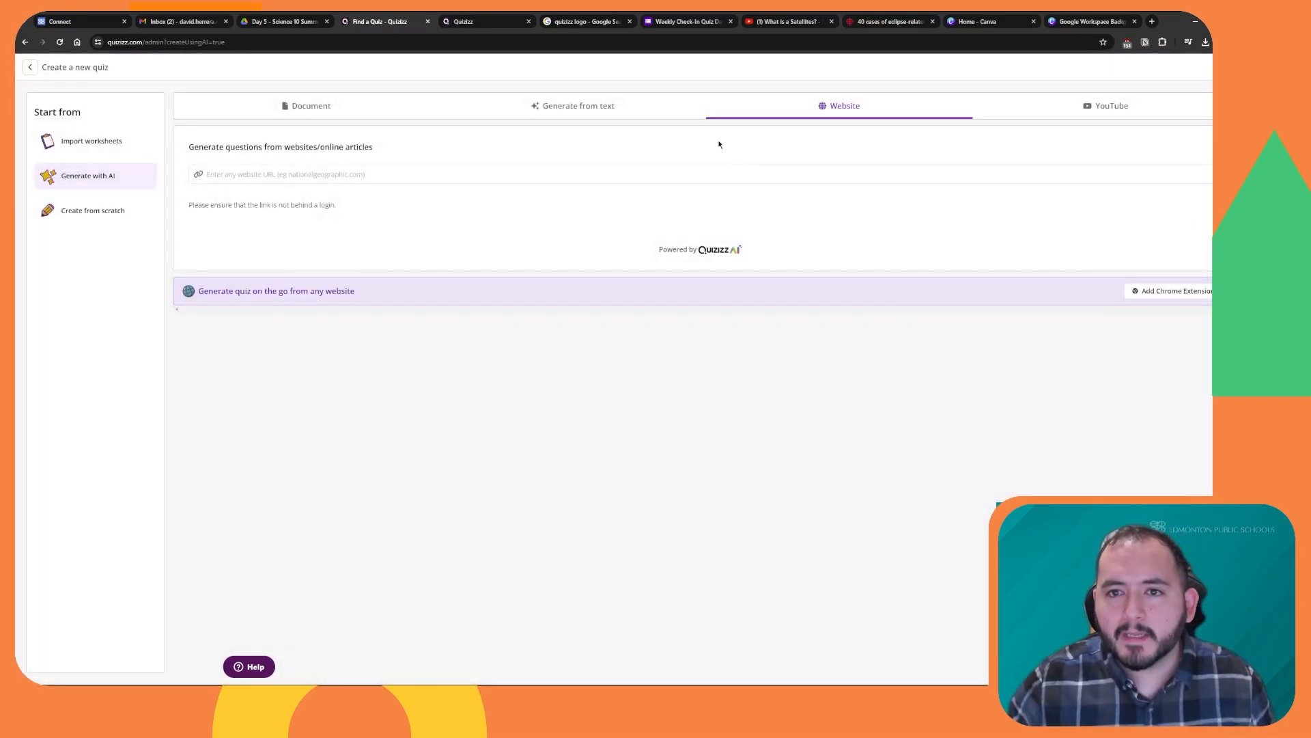
# Copy the web address of the CBC News article about eclipse-related eye damage in Quebec.
pyautogui.click(881, 22)
pyautogui.click(333, 42)
pyautogui.hotkey('ctrl', 'c')
pyautogui.rightClick(333, 45)
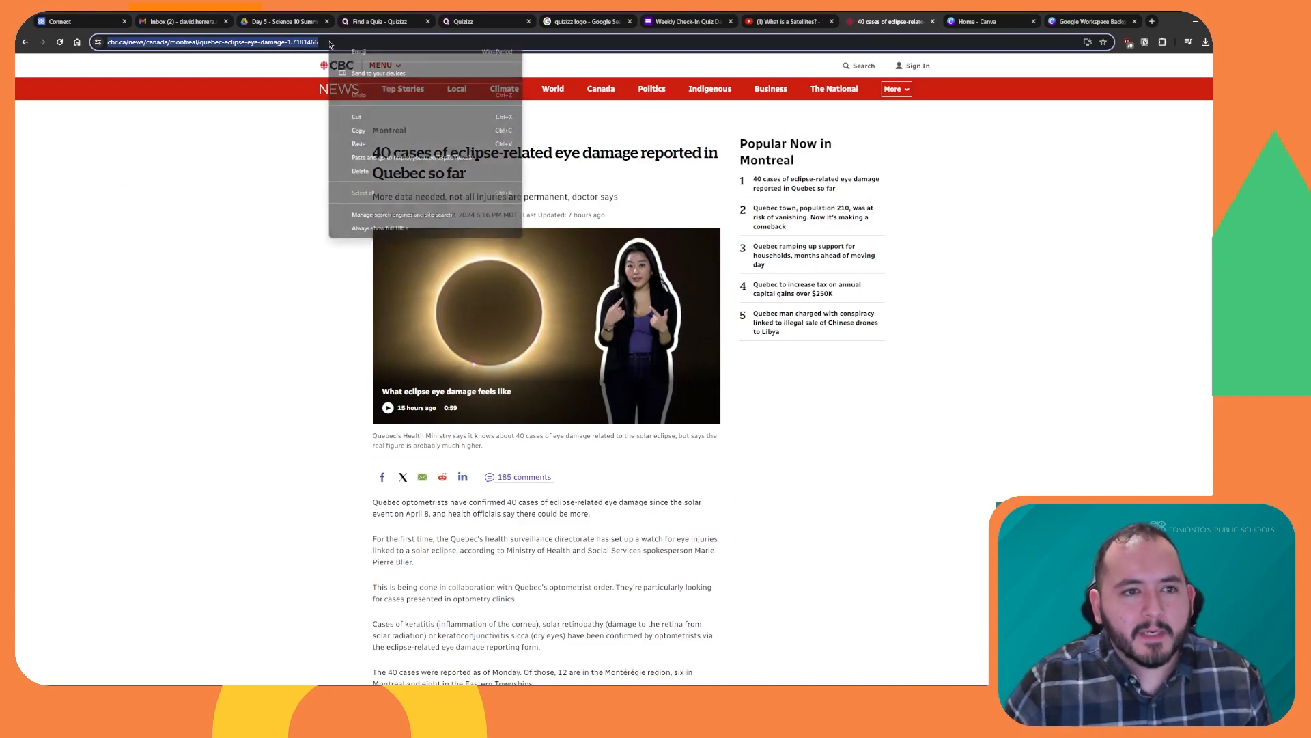
pyautogui.click(389, 133)
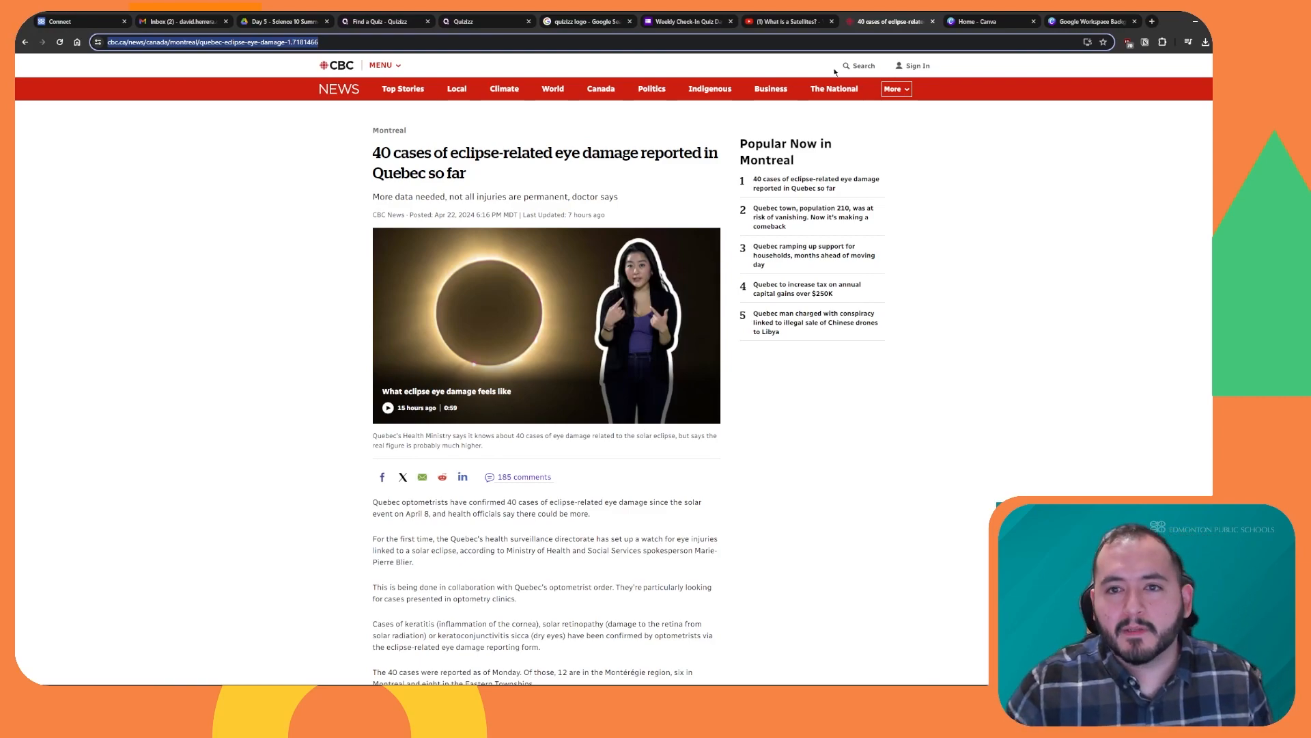
# Paste the CBC article link as the website source in Quizizz and generate the quiz with 8 questions, Science, Grade 9.
pyautogui.click(796, 27)
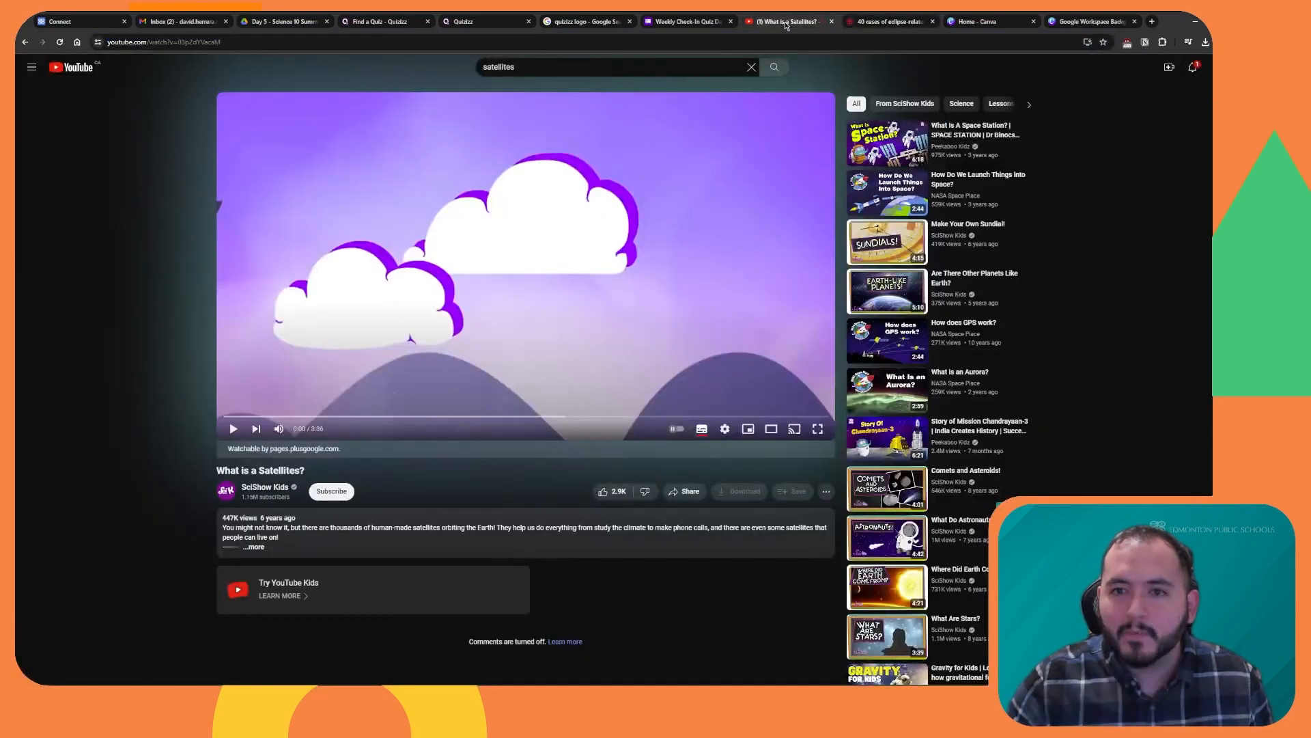
pyautogui.click(384, 21)
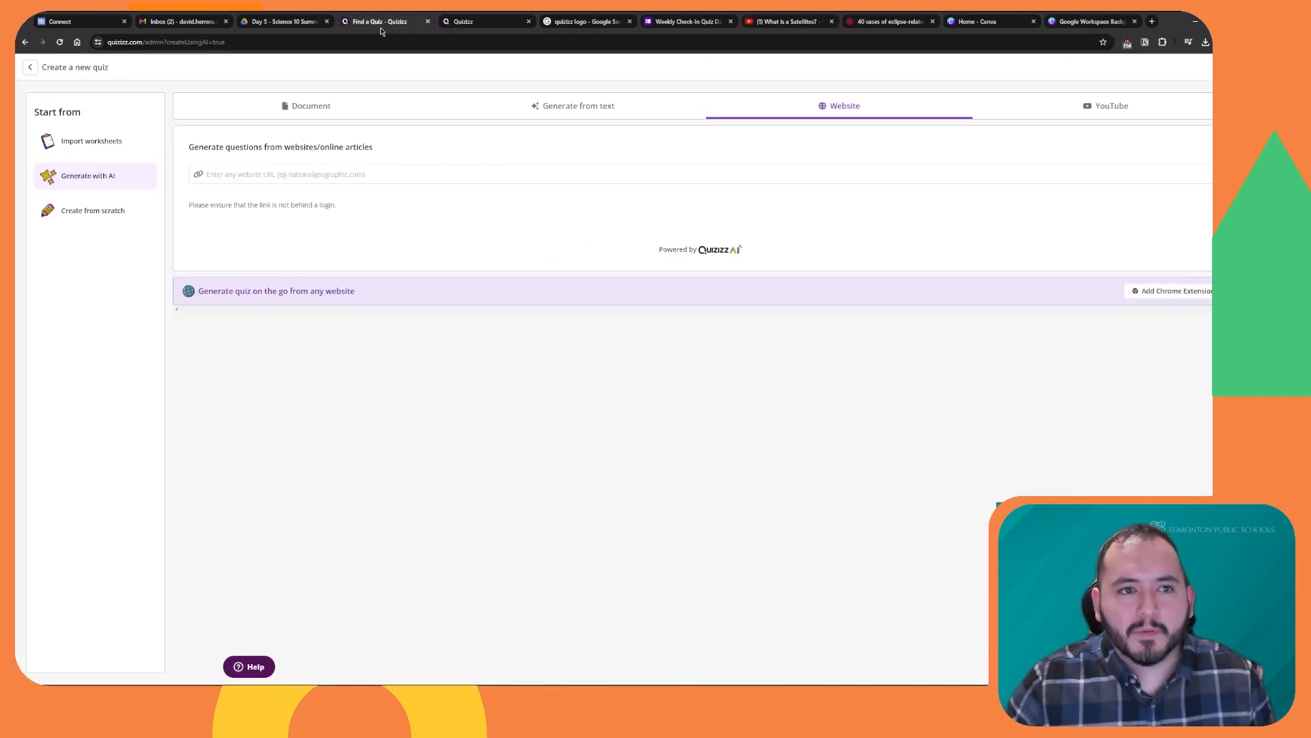
pyautogui.click(371, 176)
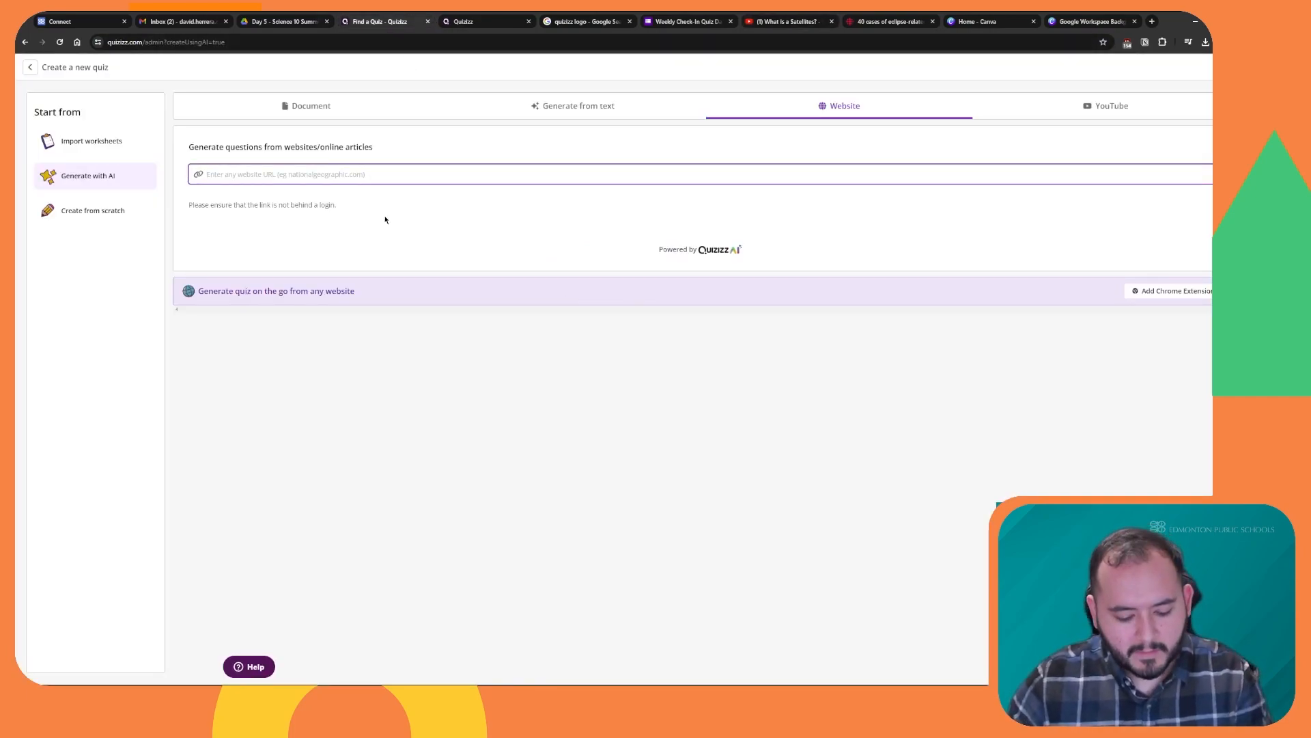
pyautogui.hotkey('ctrl', 'v')
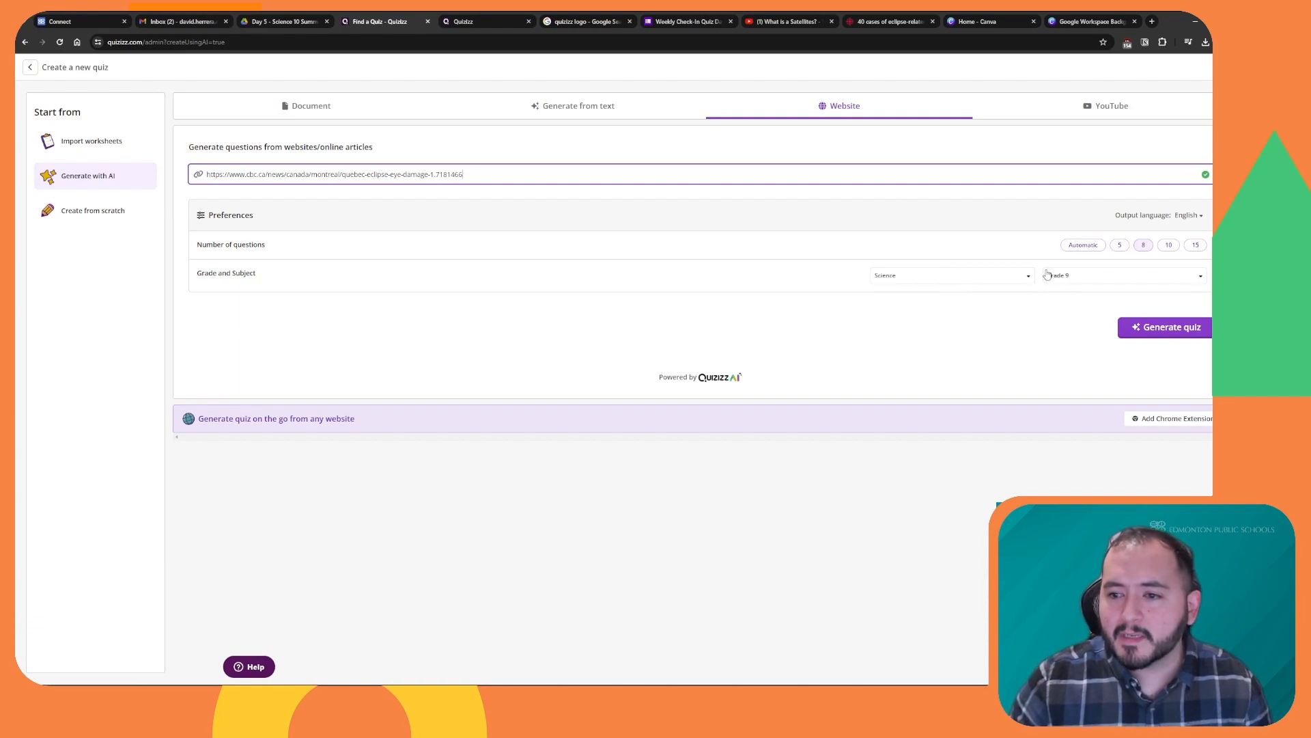
pyautogui.click(1161, 330)
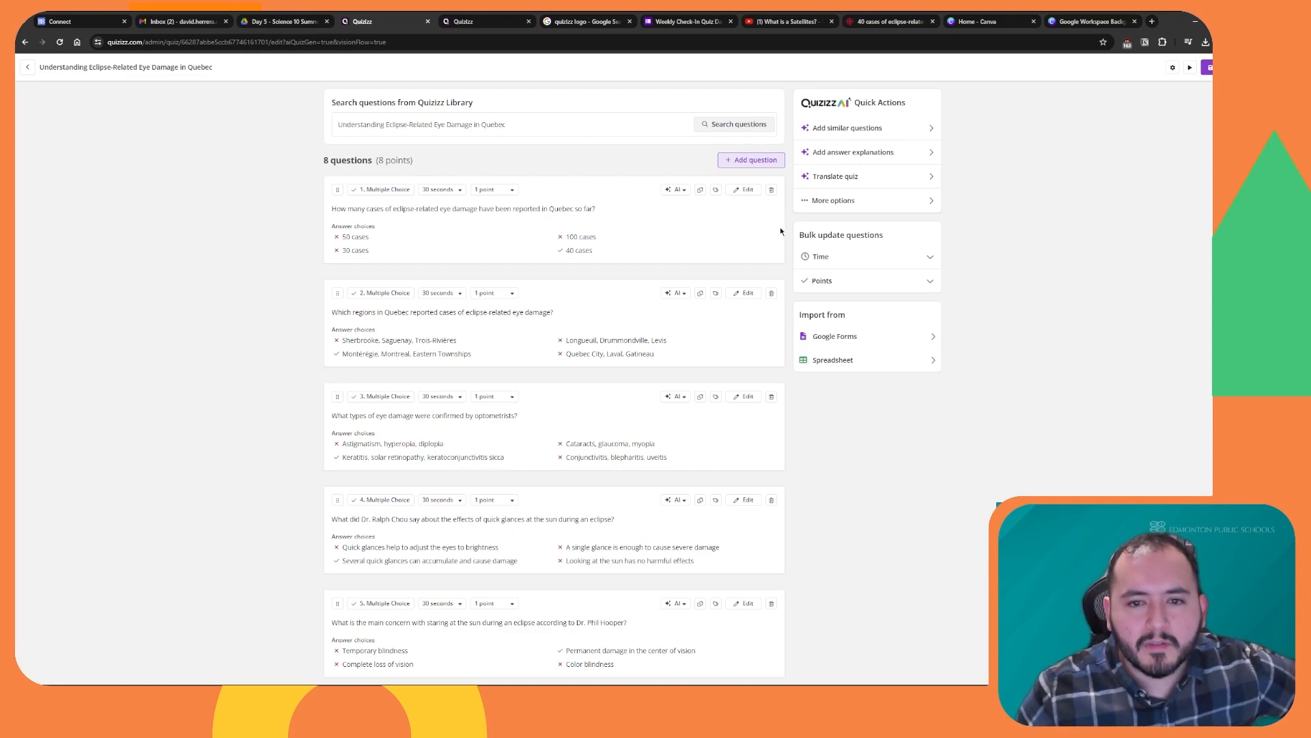
# Review the questions generated from the eclipse article, highlighting the text of question 4.
pyautogui.scroll(-5, 490, 232)
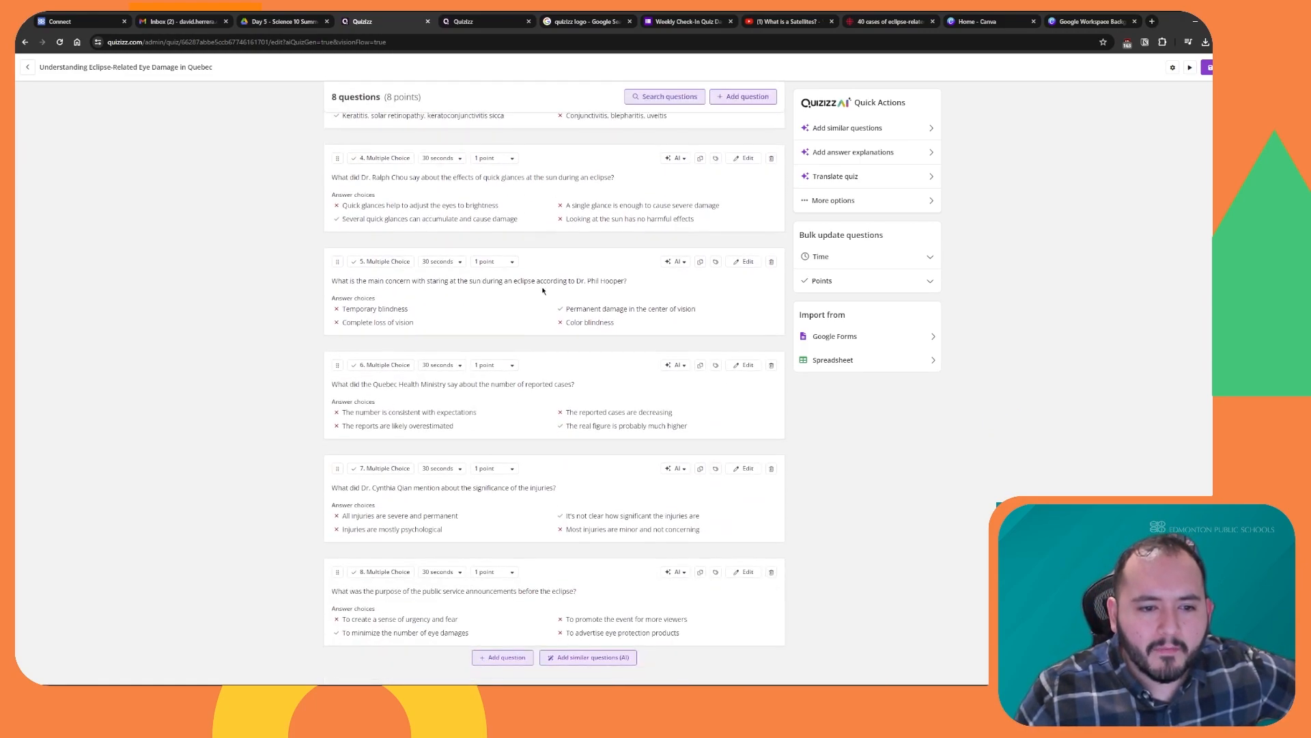
pyautogui.moveTo(633, 177); pyautogui.dragTo(329, 180)
pyautogui.scroll(2, 614, 389)
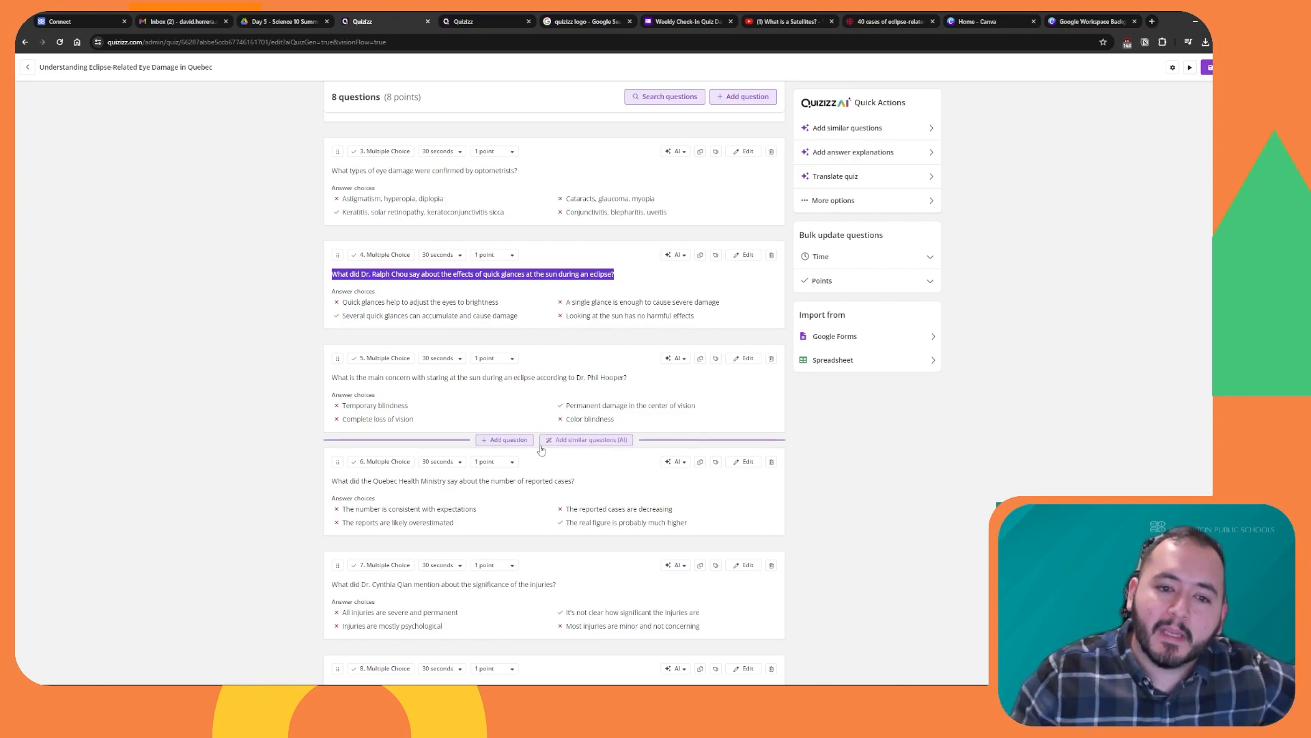
pyautogui.scroll(2, 891, 528)
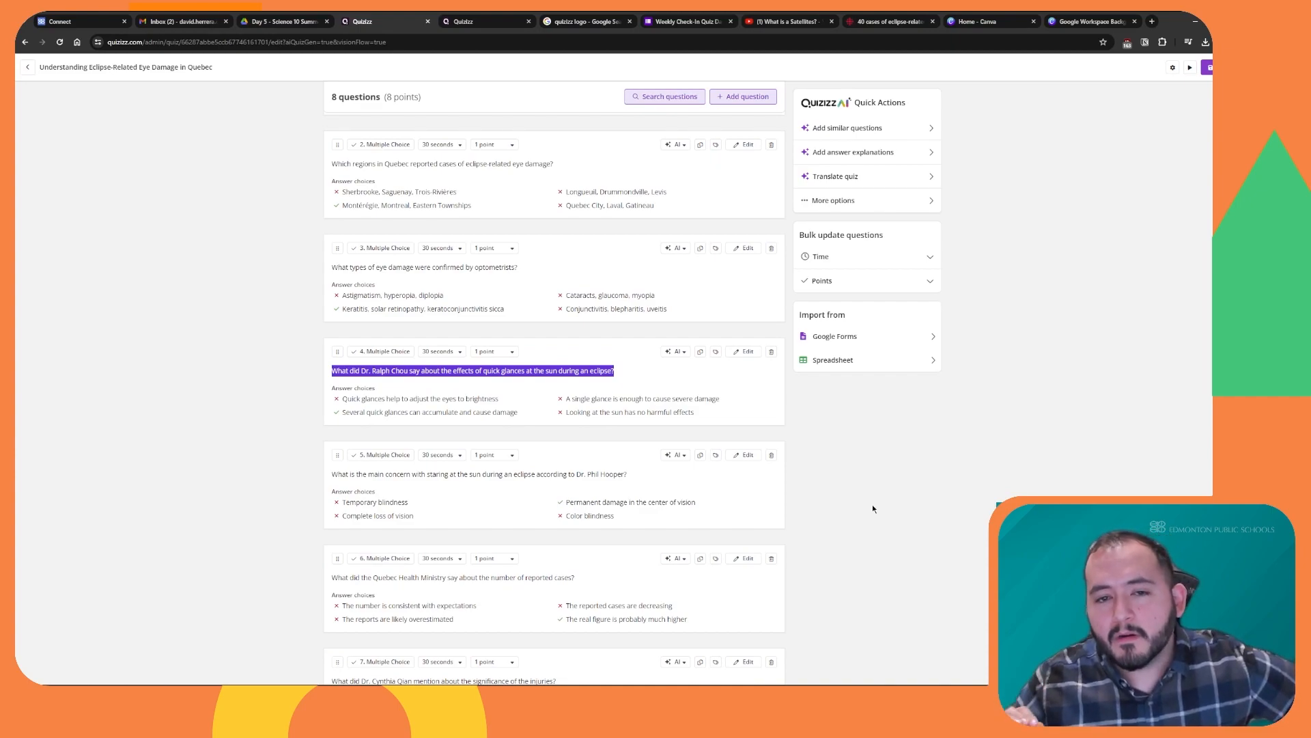
pyautogui.scroll(3, 970, 448)
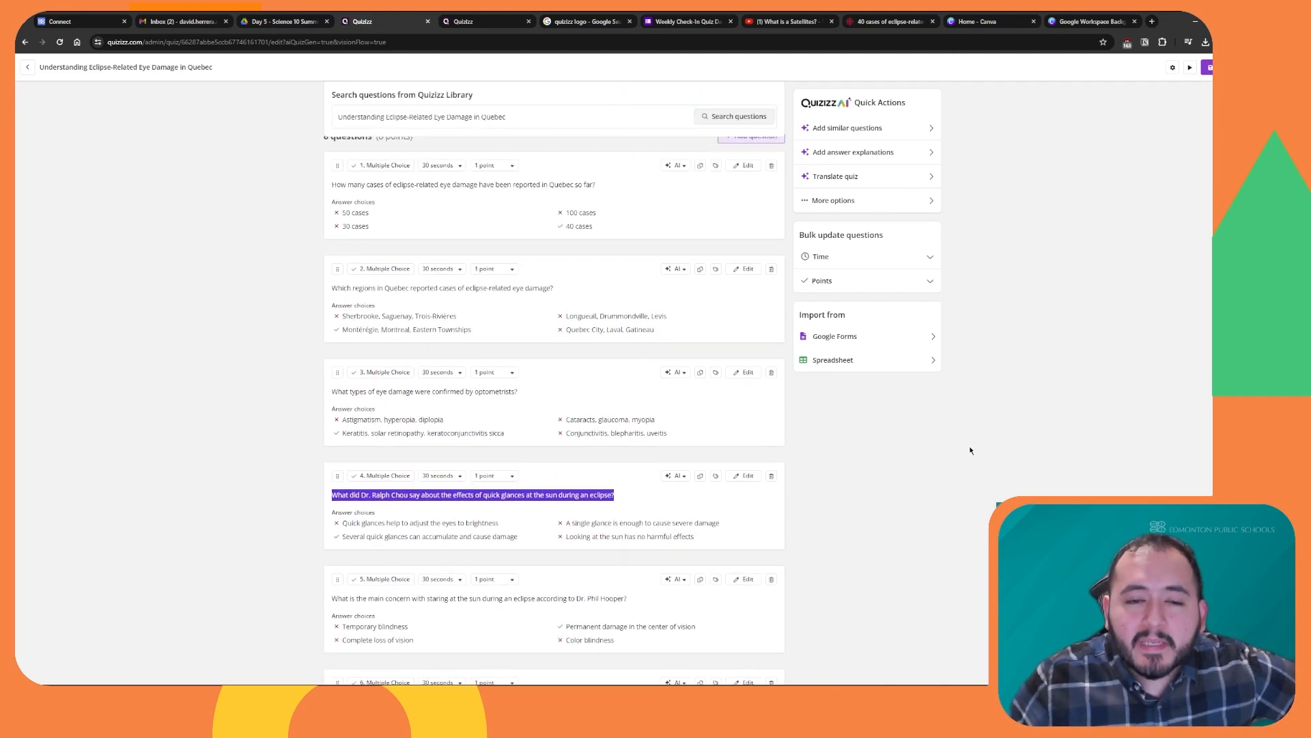
pyautogui.scroll(1, 854, 478)
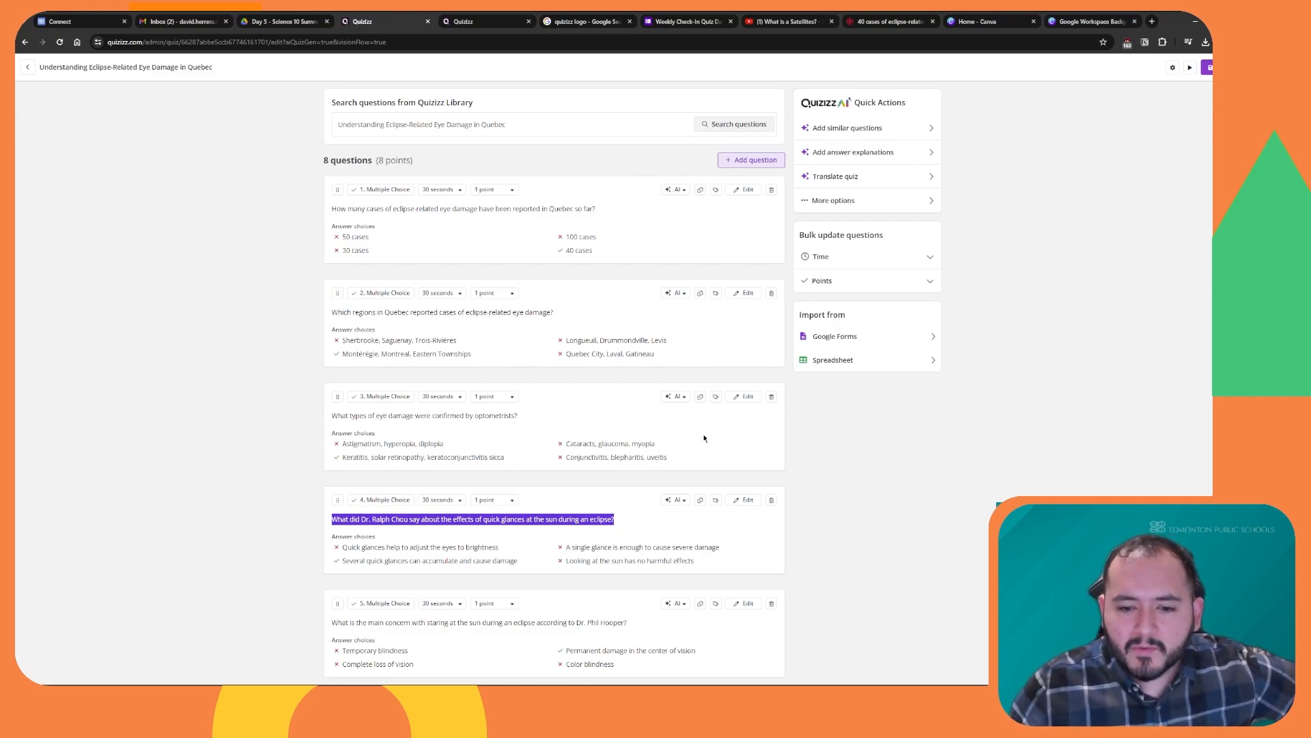
# Replace question 1 of the eclipse quiz with a similar AI-generated question and apply the changes.
pyautogui.click(683, 194)
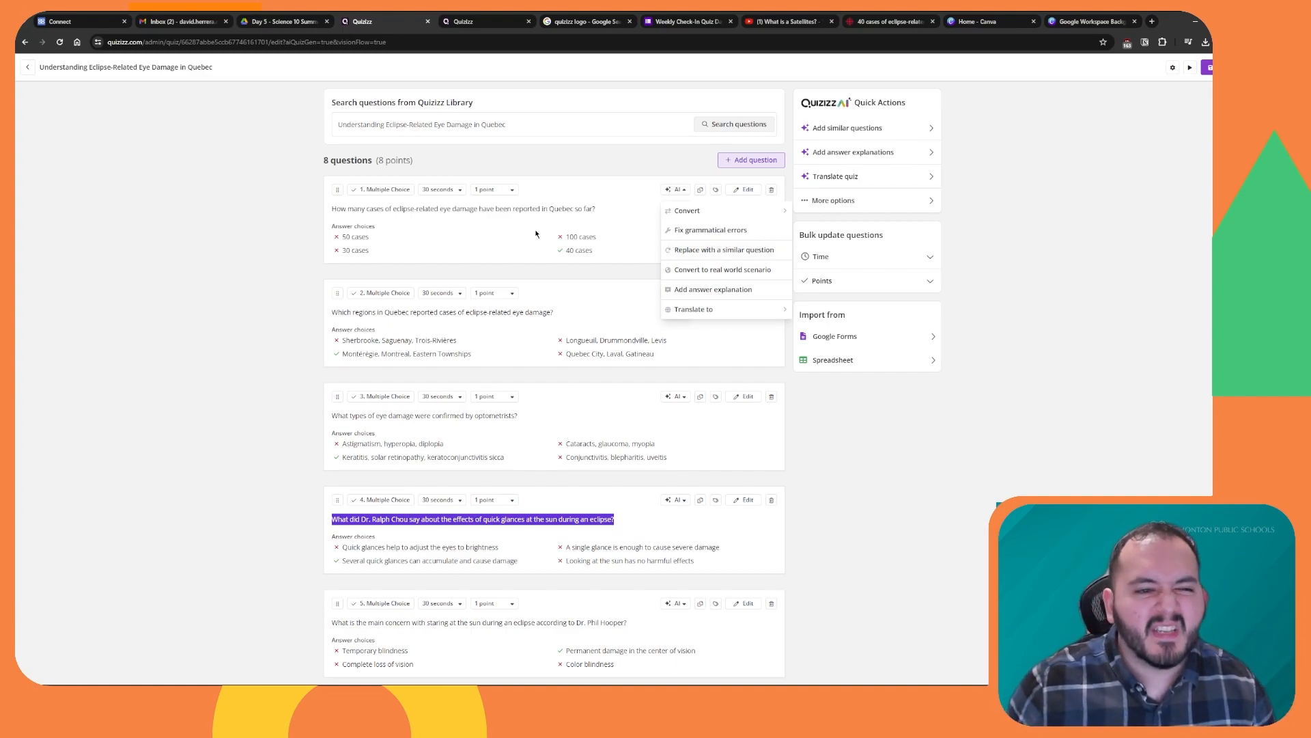
pyautogui.click(731, 251)
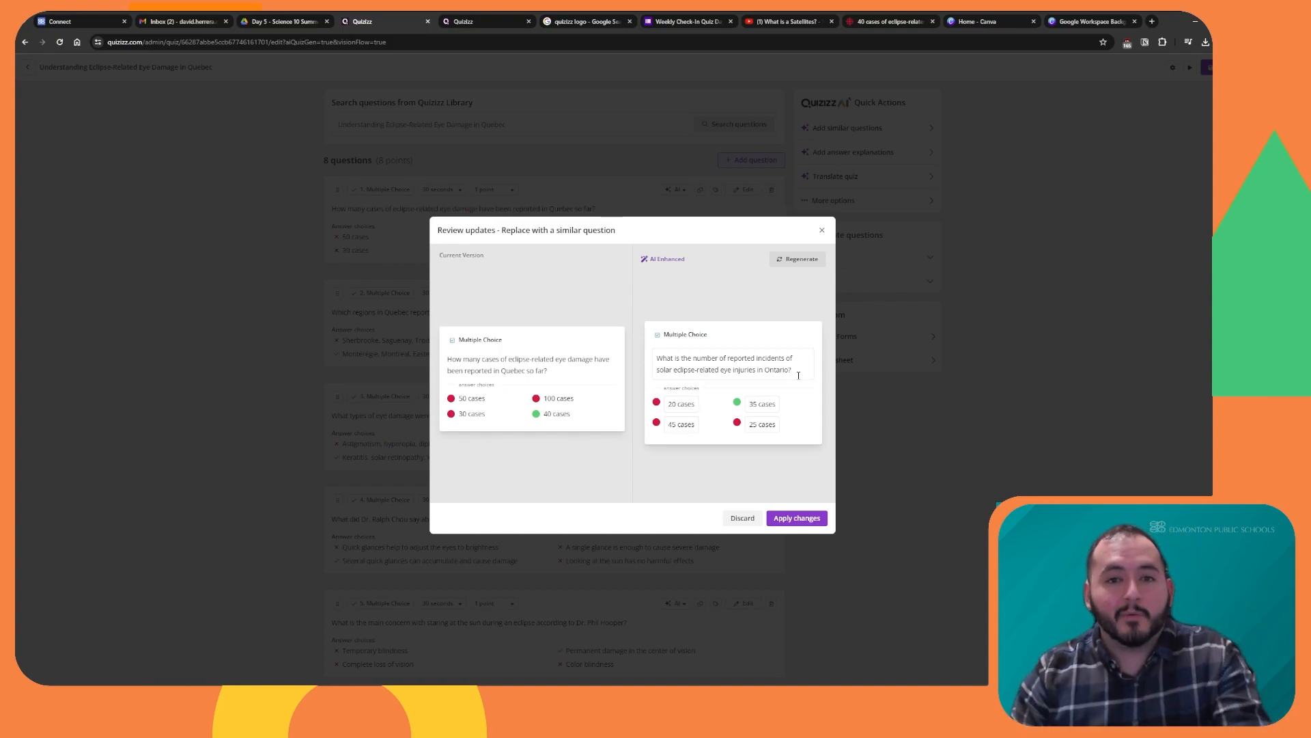
pyautogui.click(799, 518)
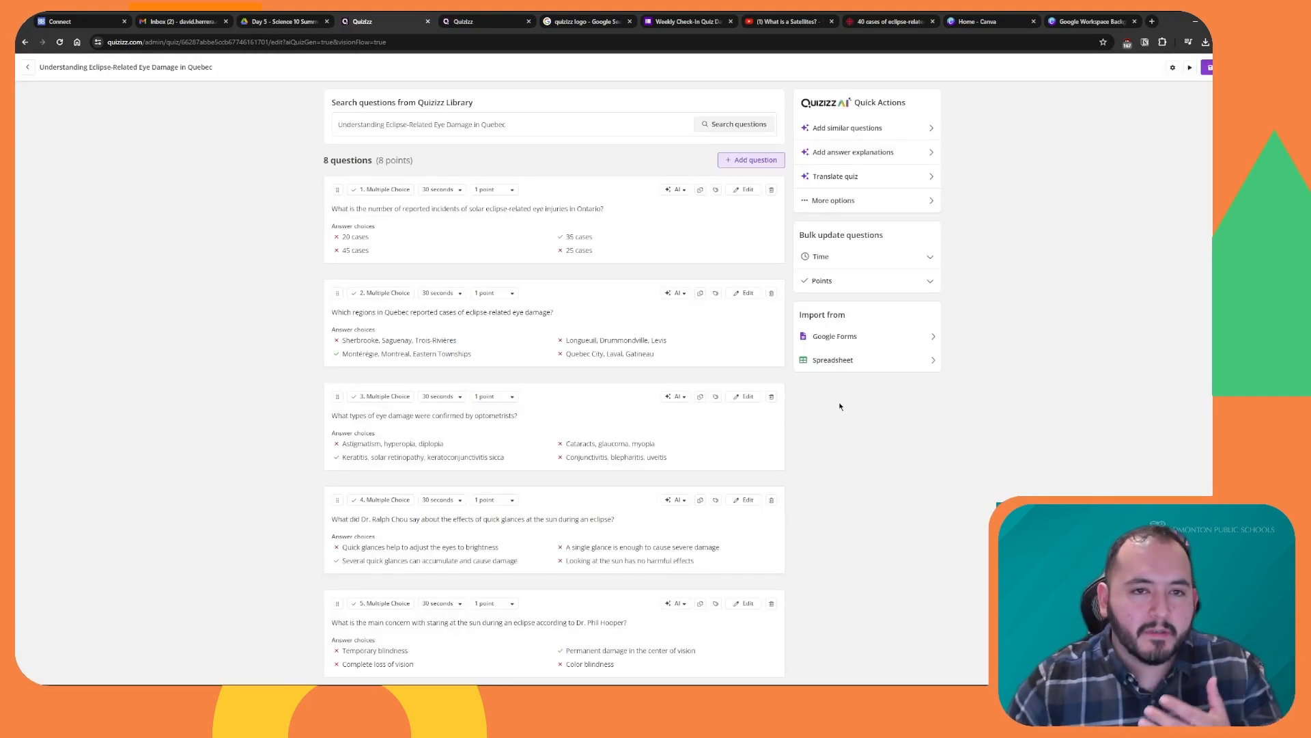
# Look through the AI editing options for question 2, including the available translation languages.
pyautogui.click(677, 293)
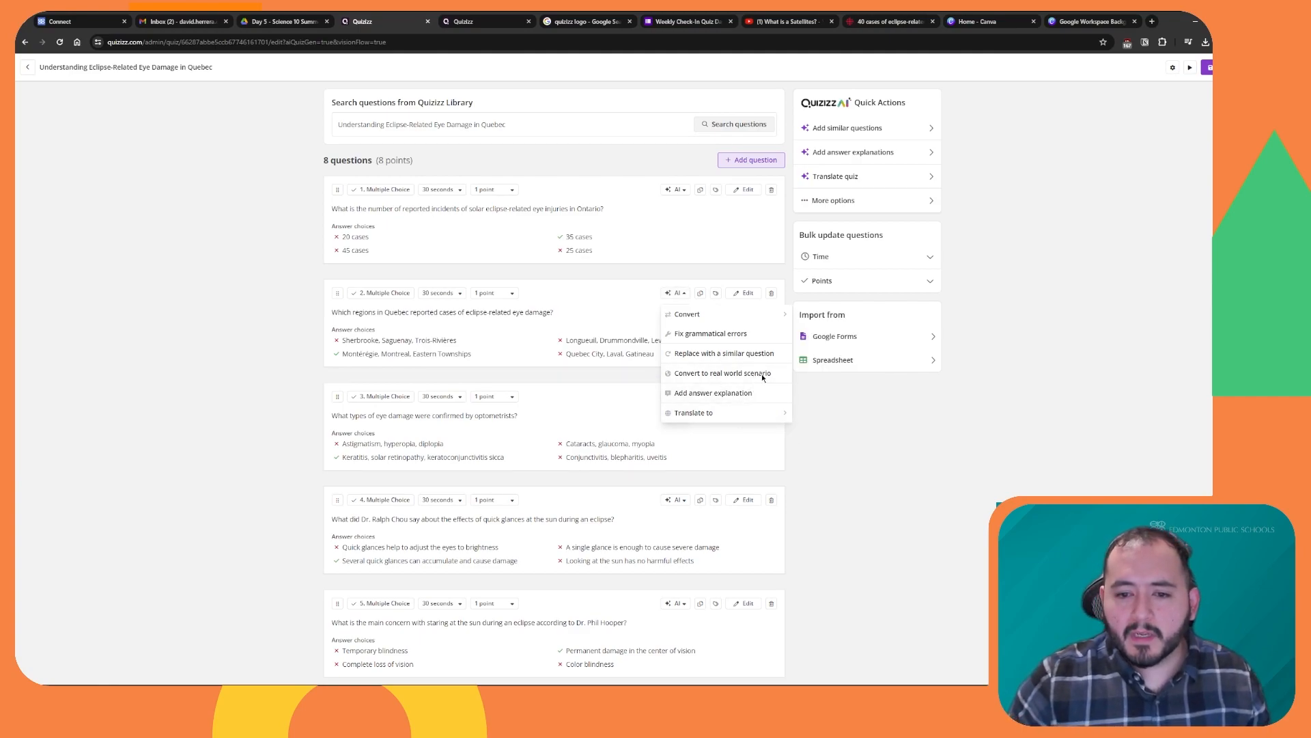
pyautogui.moveTo(735, 417)
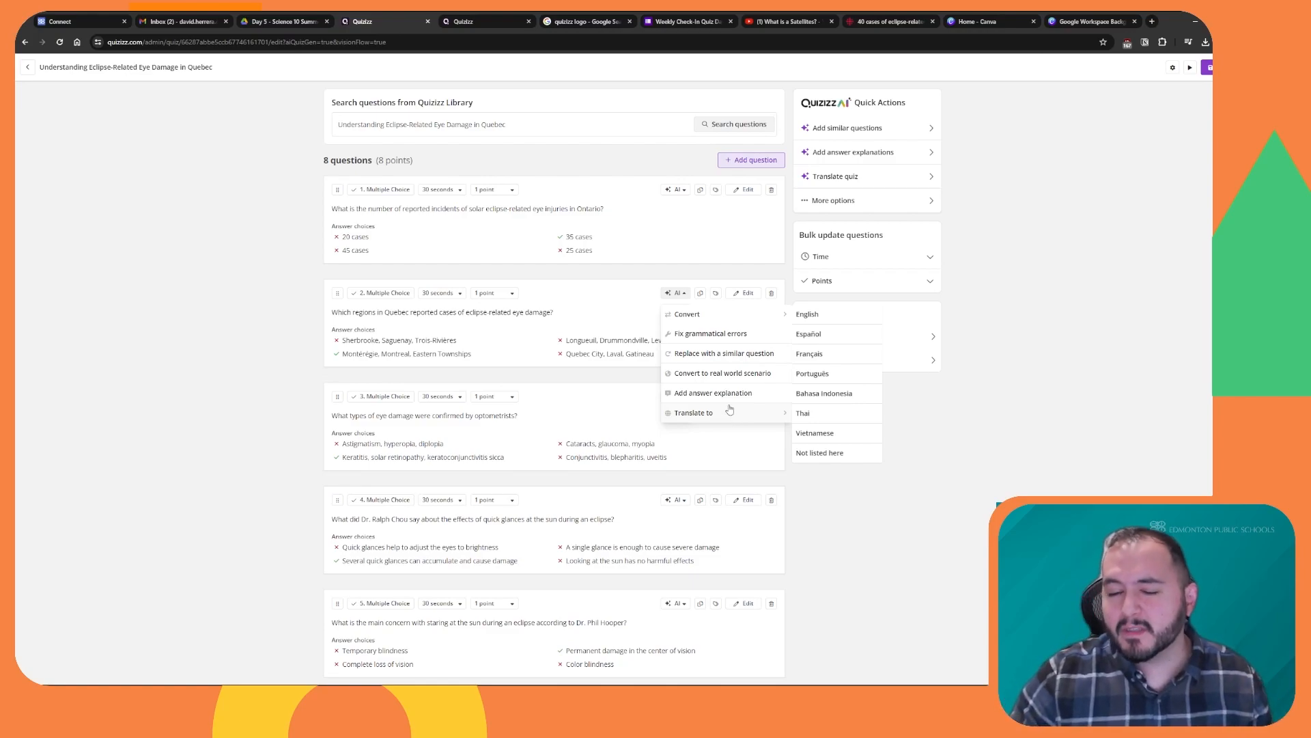
pyautogui.click(894, 445)
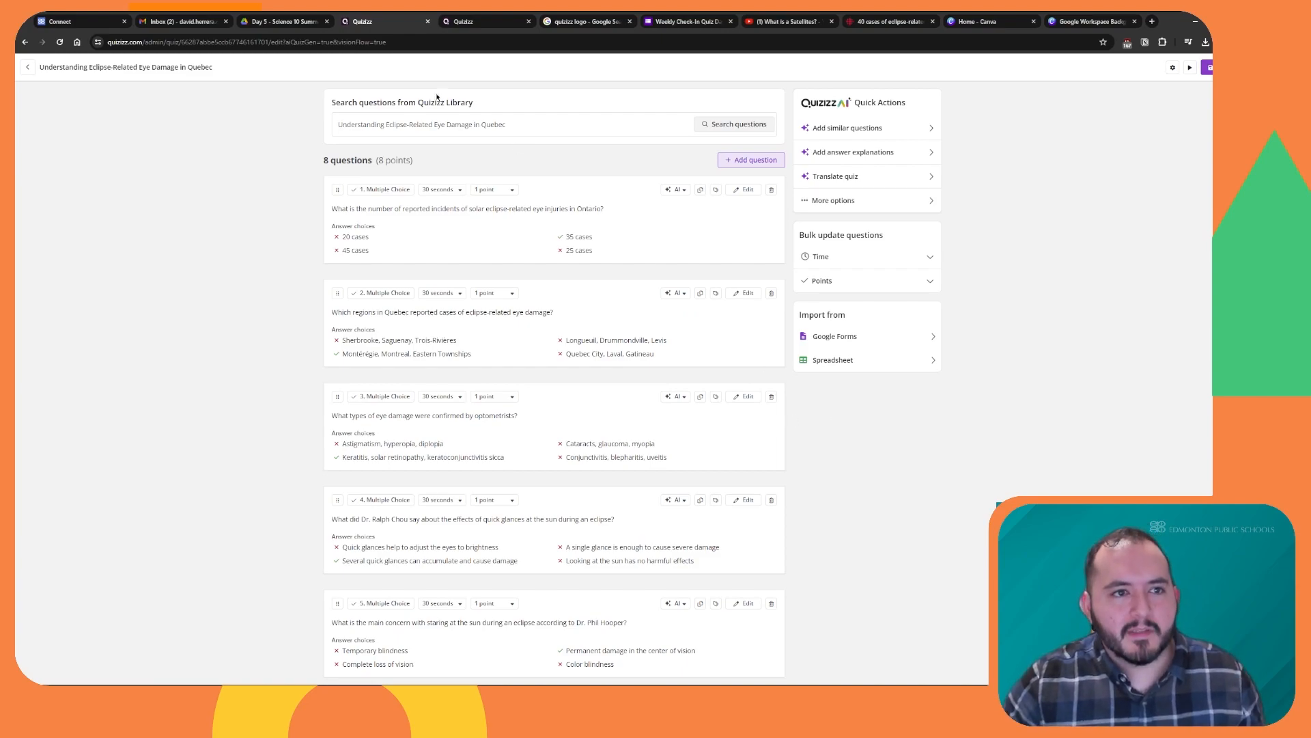
# Leave the eclipse quiz and start a new AI quiz generated from custom text.
pyautogui.click(28, 67)
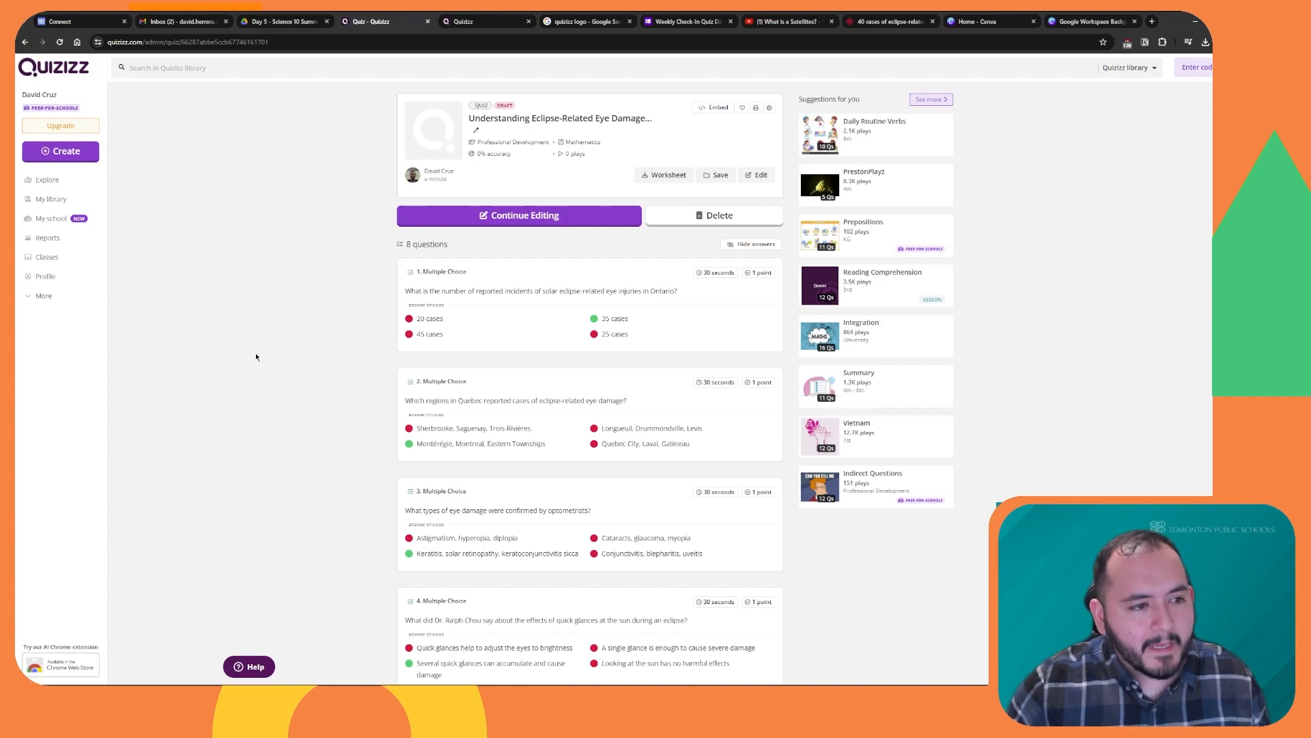
pyautogui.click(65, 202)
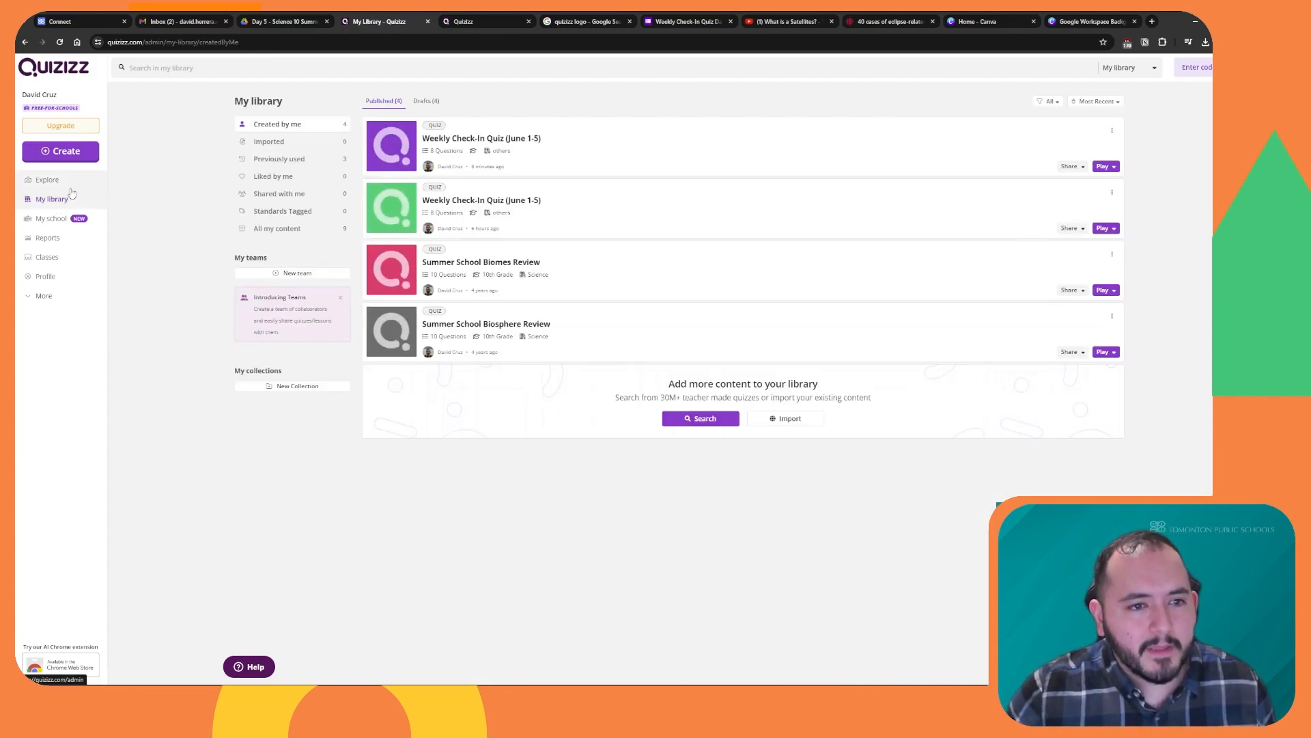
pyautogui.click(46, 180)
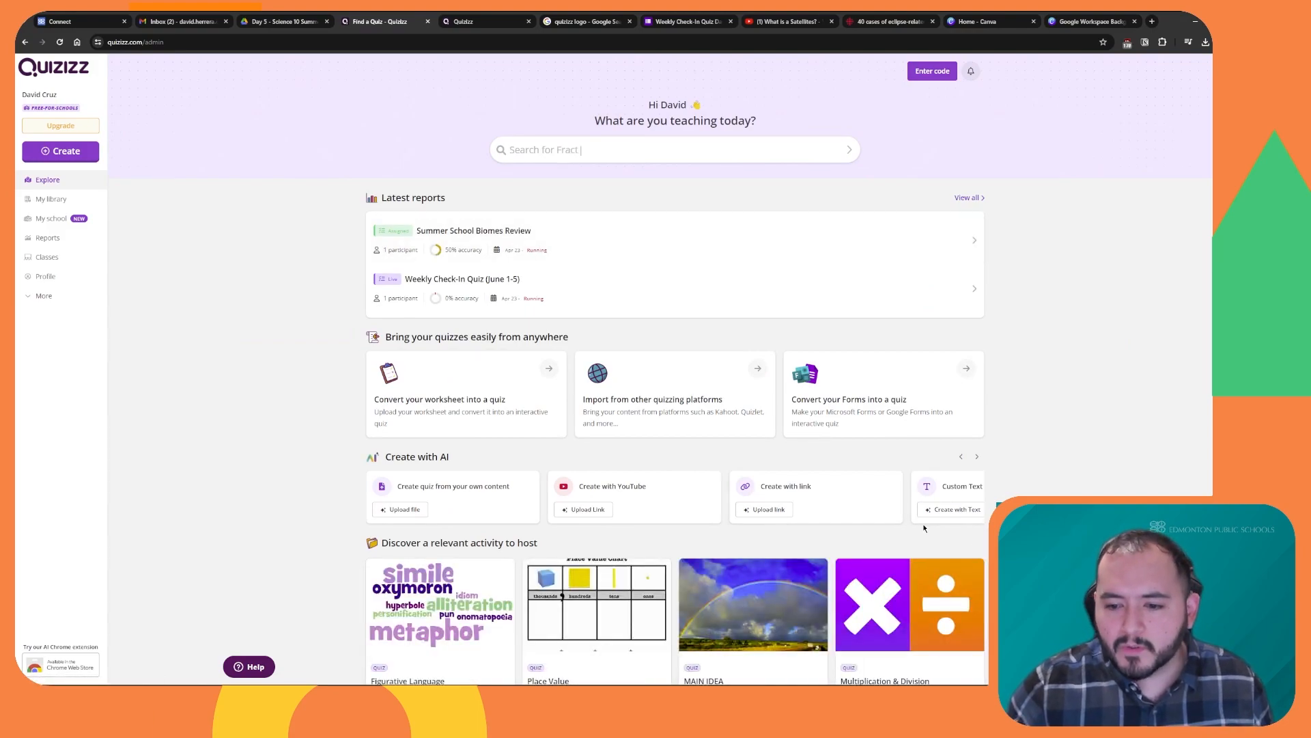
pyautogui.click(953, 509)
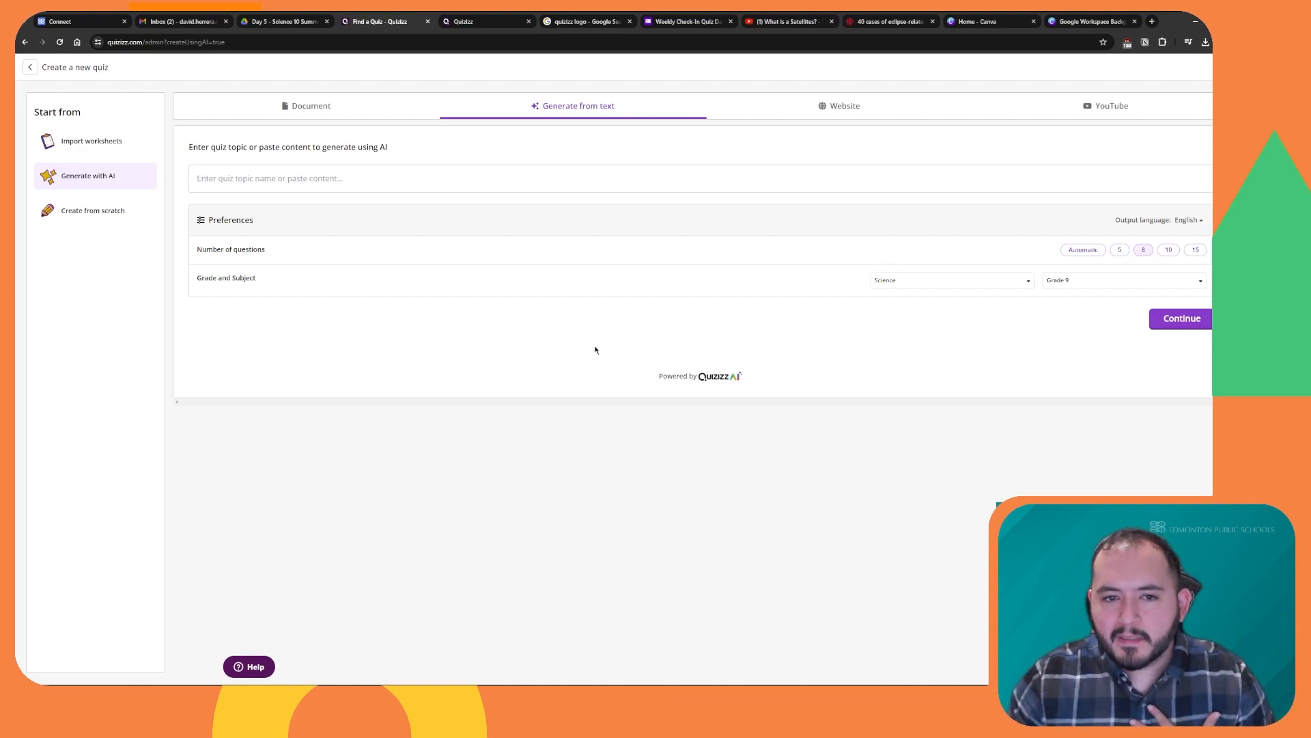
# Enter "Satellites orbiting earth, specifically geostationary satellites" as the quiz topic and continue to the subtopics with 5 questions.
pyautogui.click(608, 177)
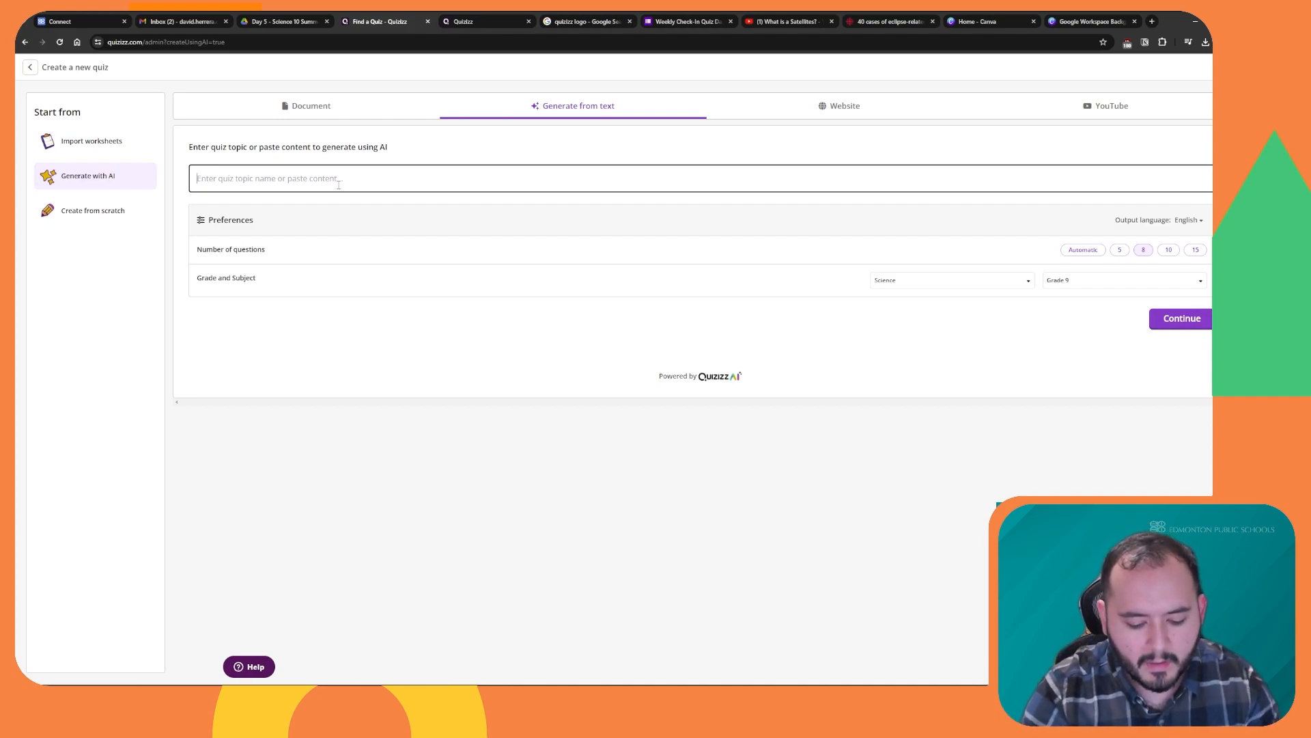
pyautogui.write('Satelli')
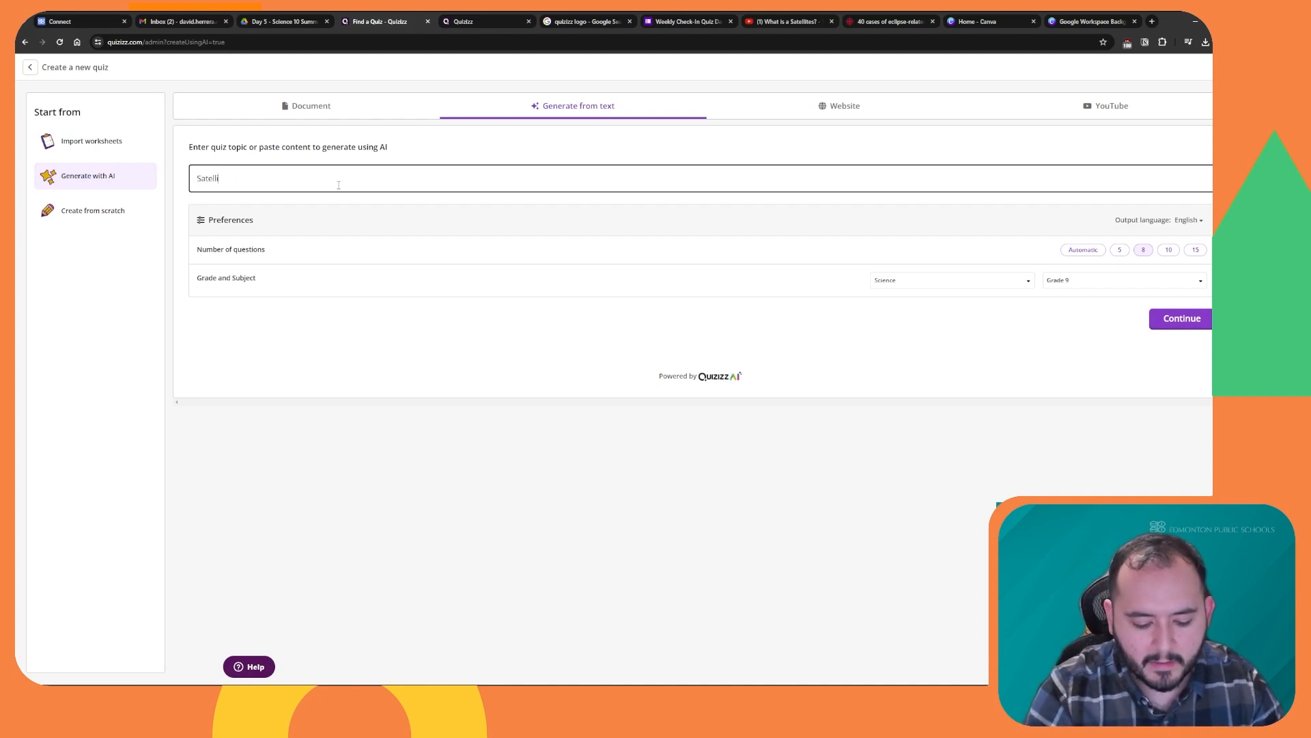
pyautogui.write('tes on earth')
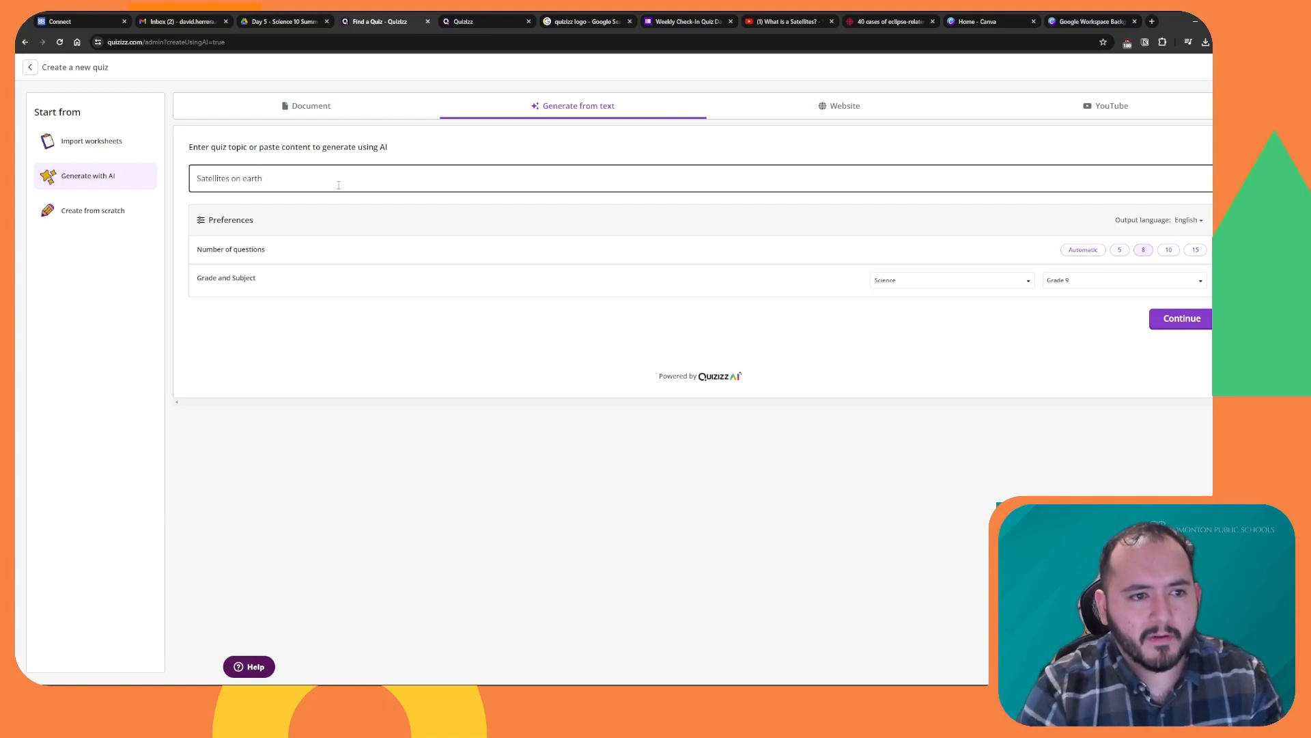
pyautogui.press('BackSpace')
pyautogui.press('BackSpace')
pyautogui.press('BackSpace')
pyautogui.press('BackSpace')
pyautogui.press('BackSpace')
pyautogui.press('BackSpace')
pyautogui.press('BackSpace')
pyautogui.write('rb')
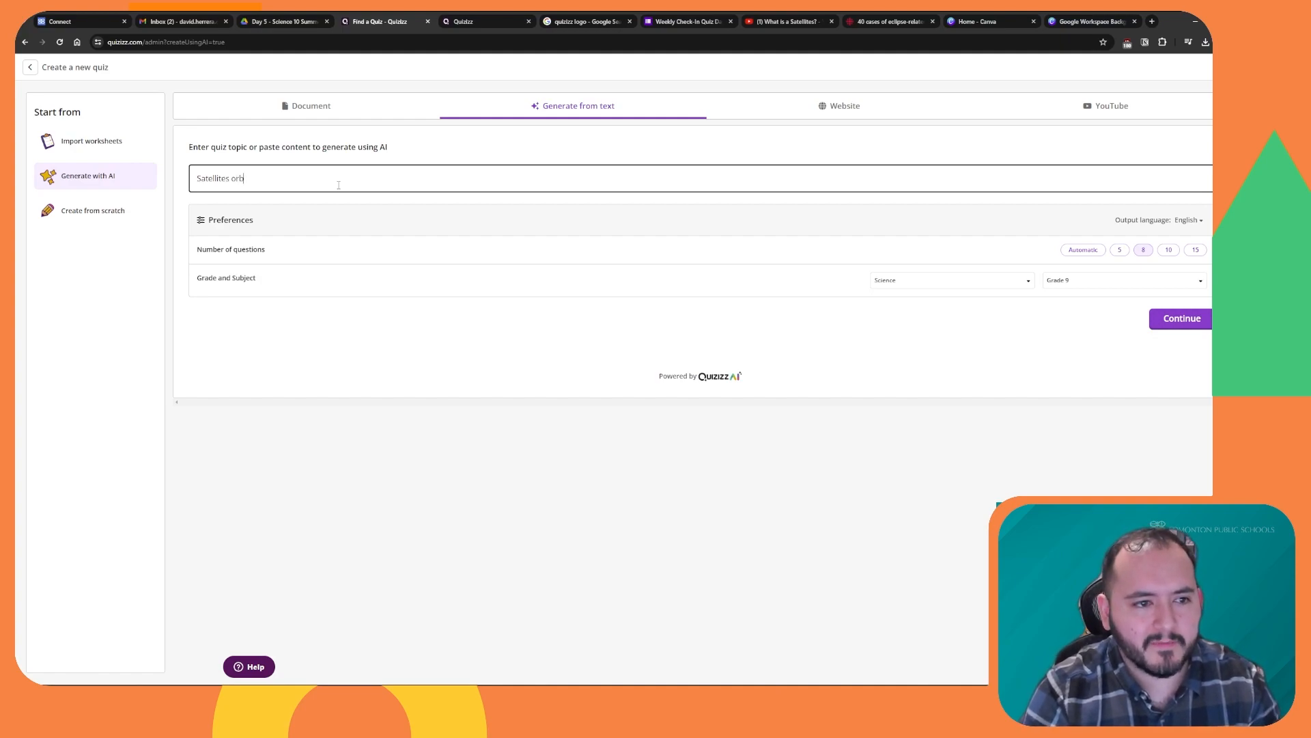
pyautogui.write('iting earth')
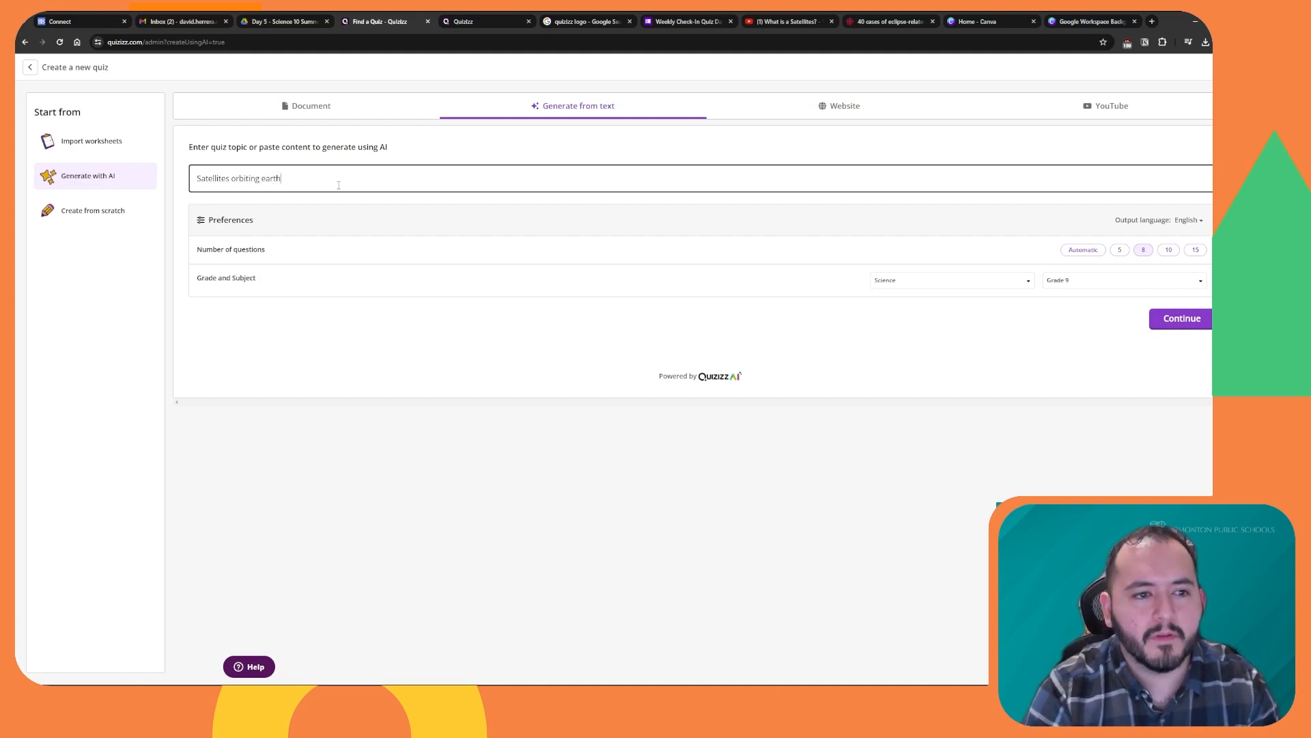
pyautogui.write(', specifically ')
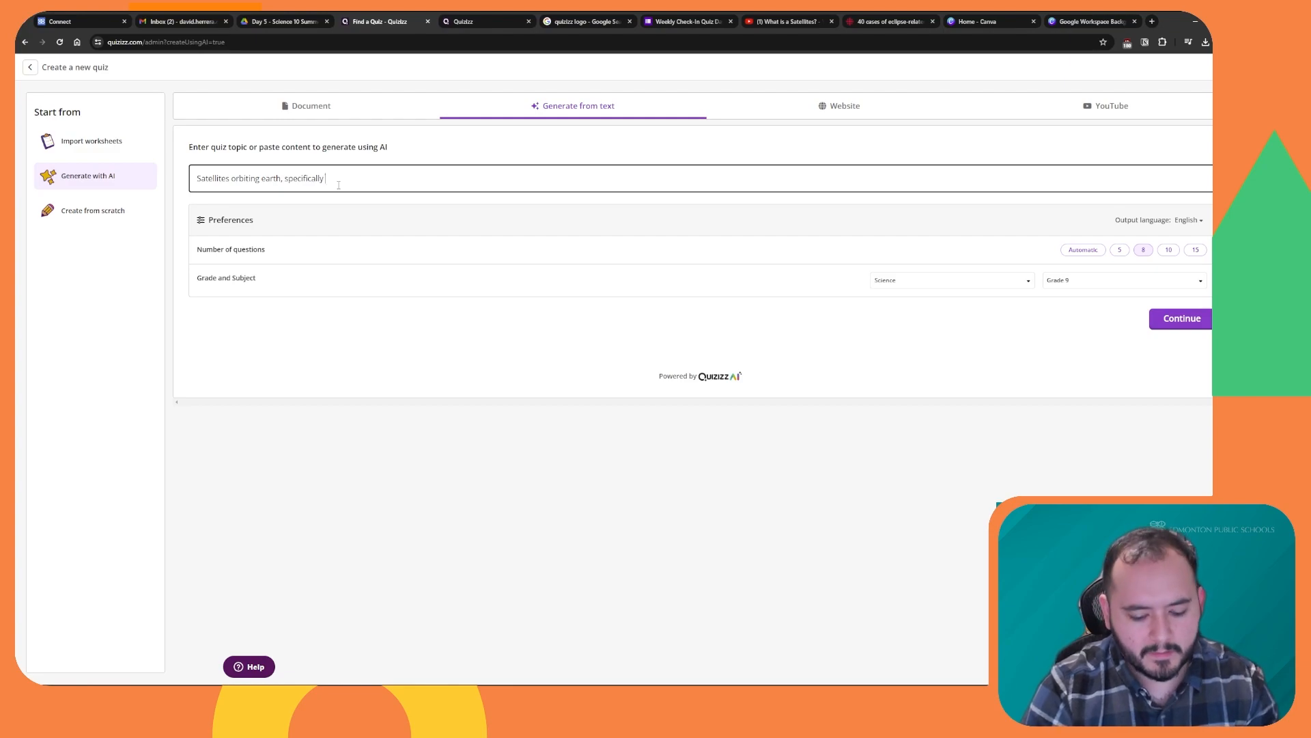
pyautogui.write('geosta')
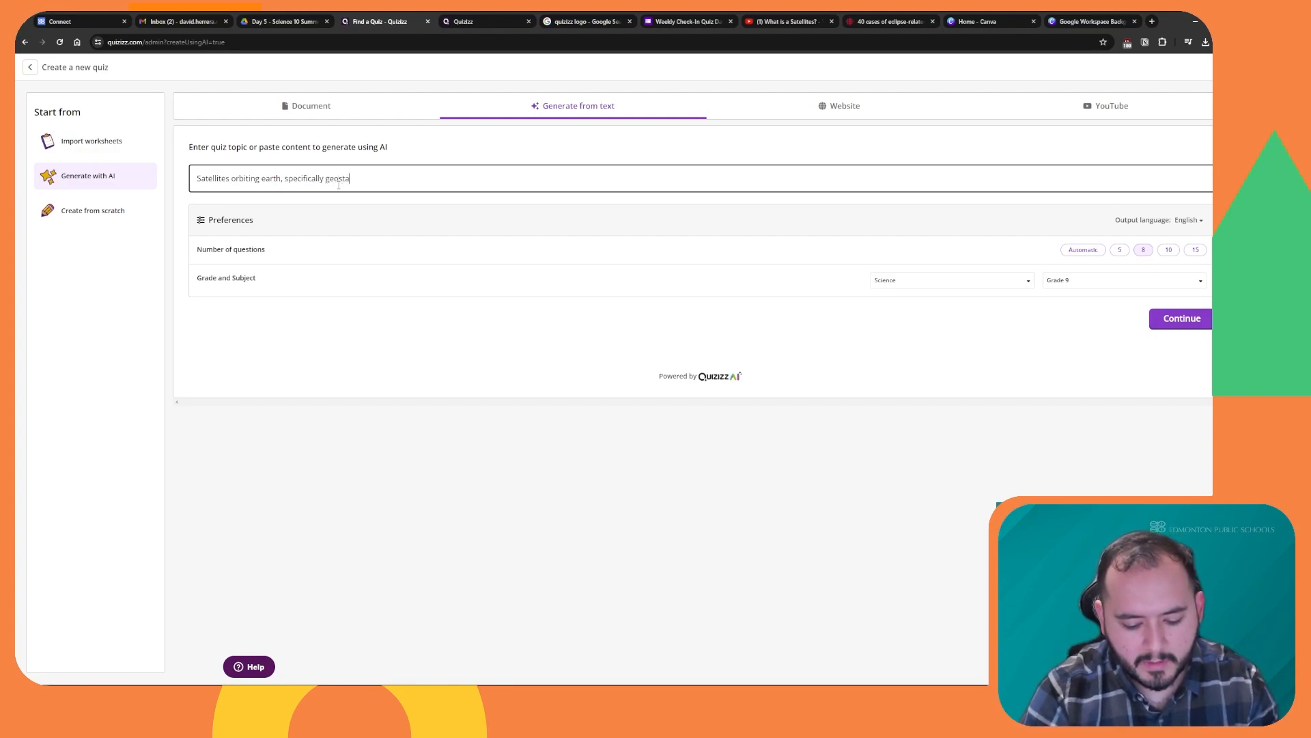
pyautogui.write('tionary satelli')
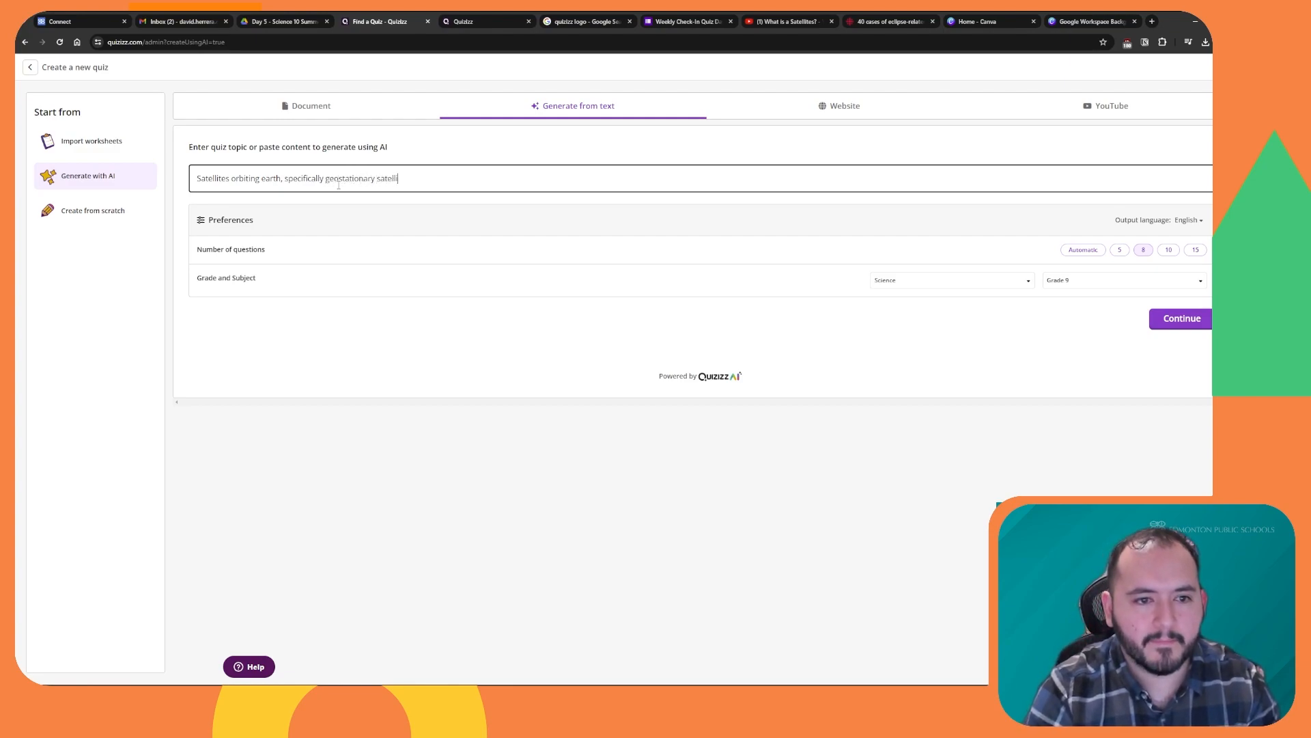
pyautogui.write('tes')
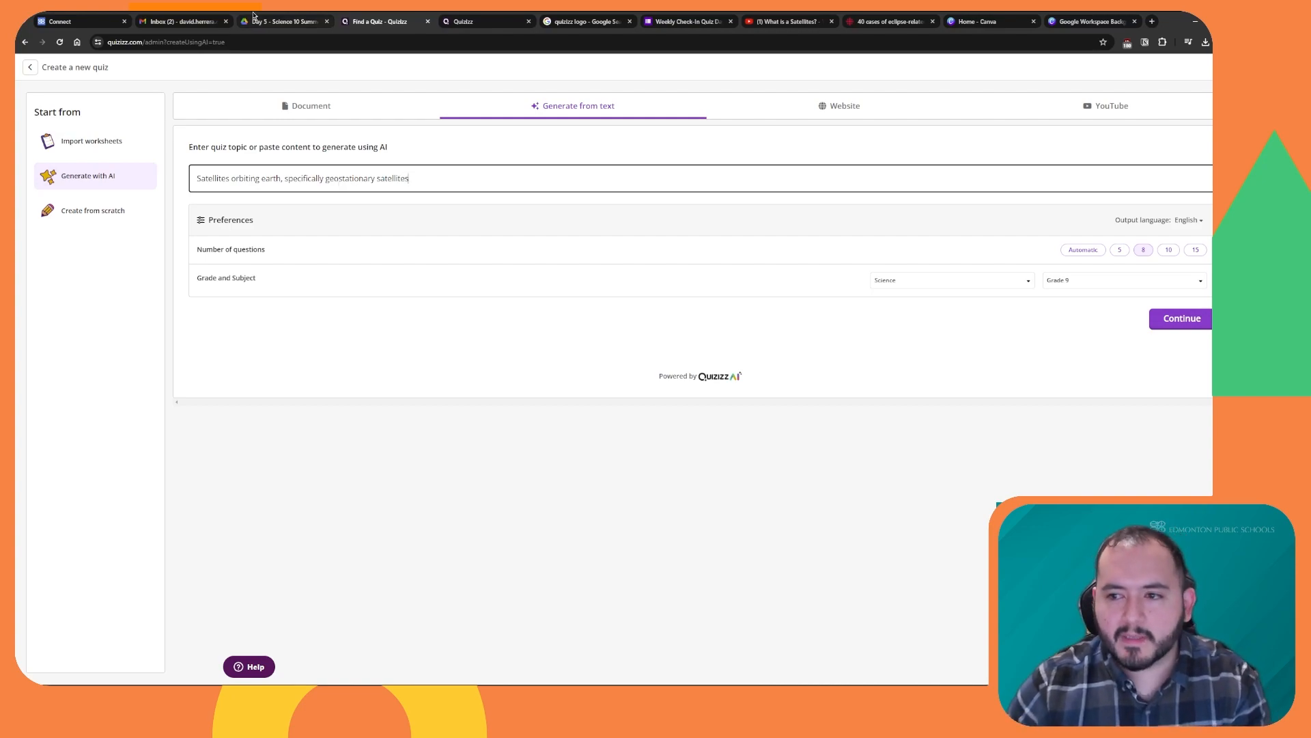
pyautogui.click(1120, 250)
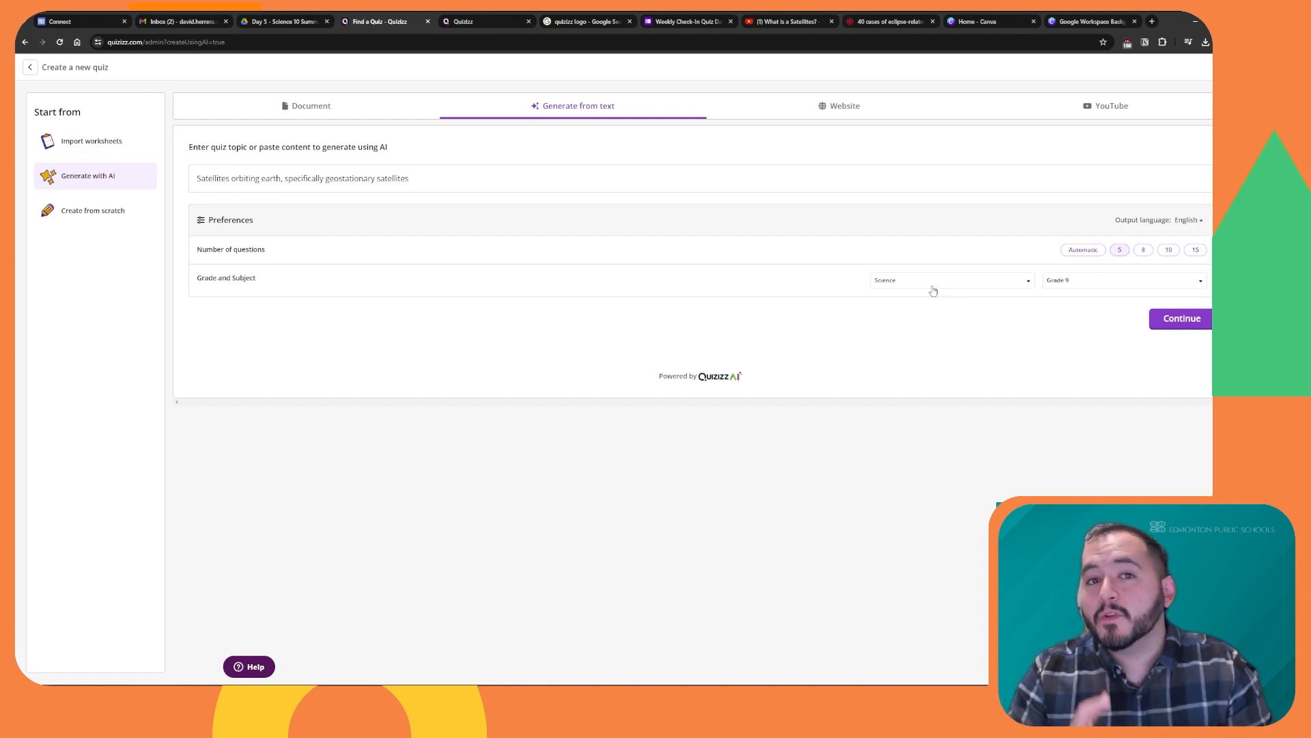
pyautogui.click(1179, 319)
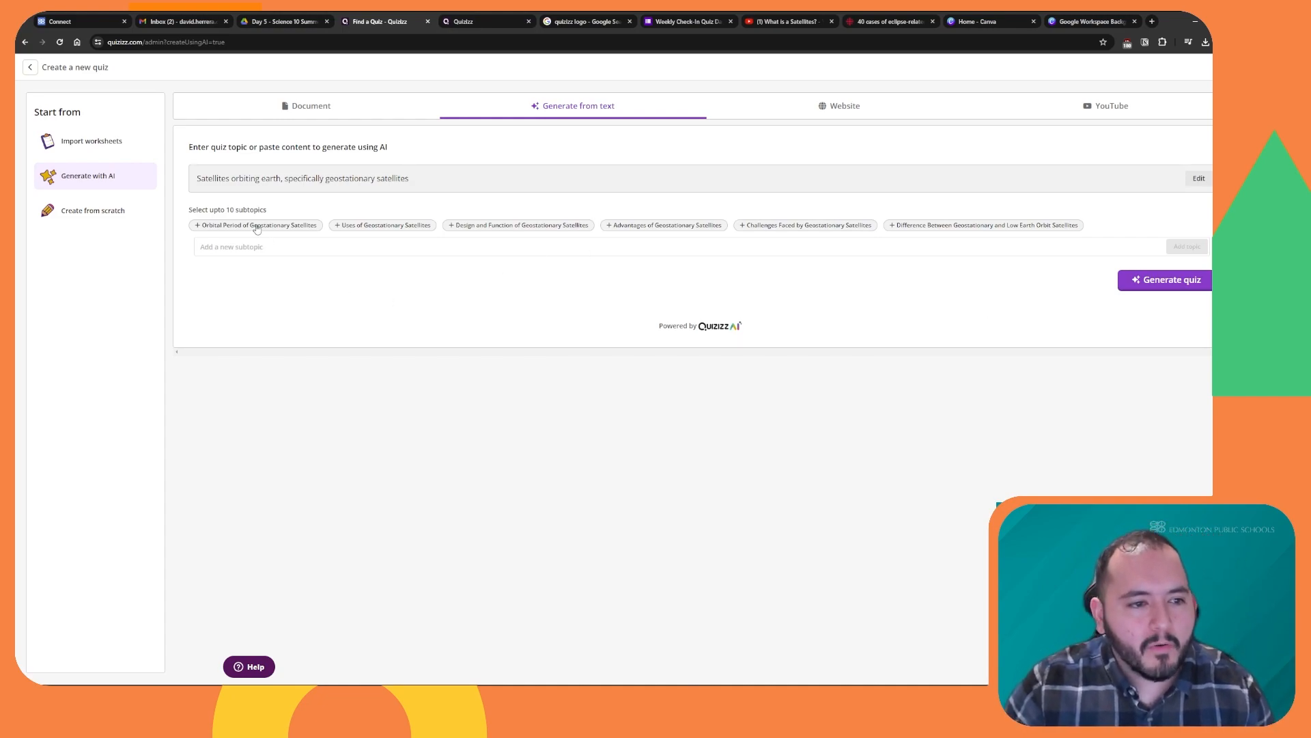
# Select the orbital period, advantages and challenges subtopics for geostationary satellites and generate the quiz.
pyautogui.click(304, 226)
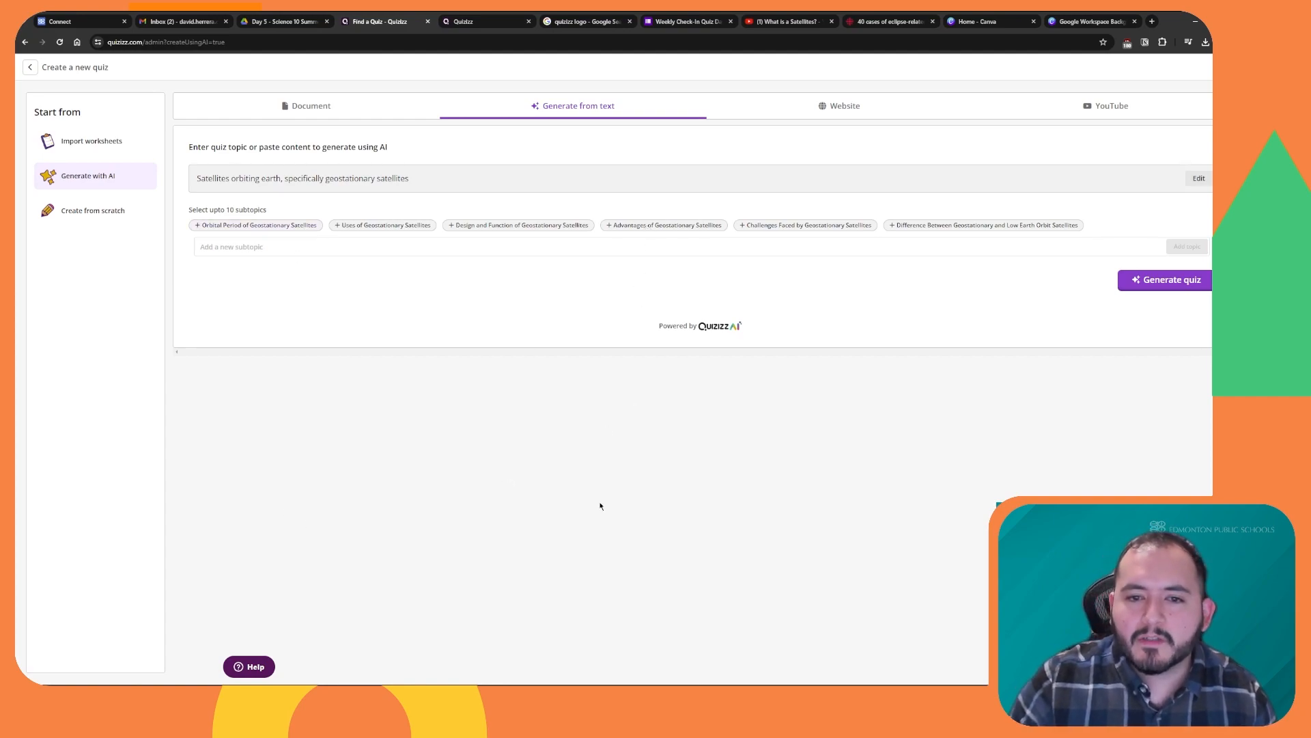
pyautogui.click(608, 227)
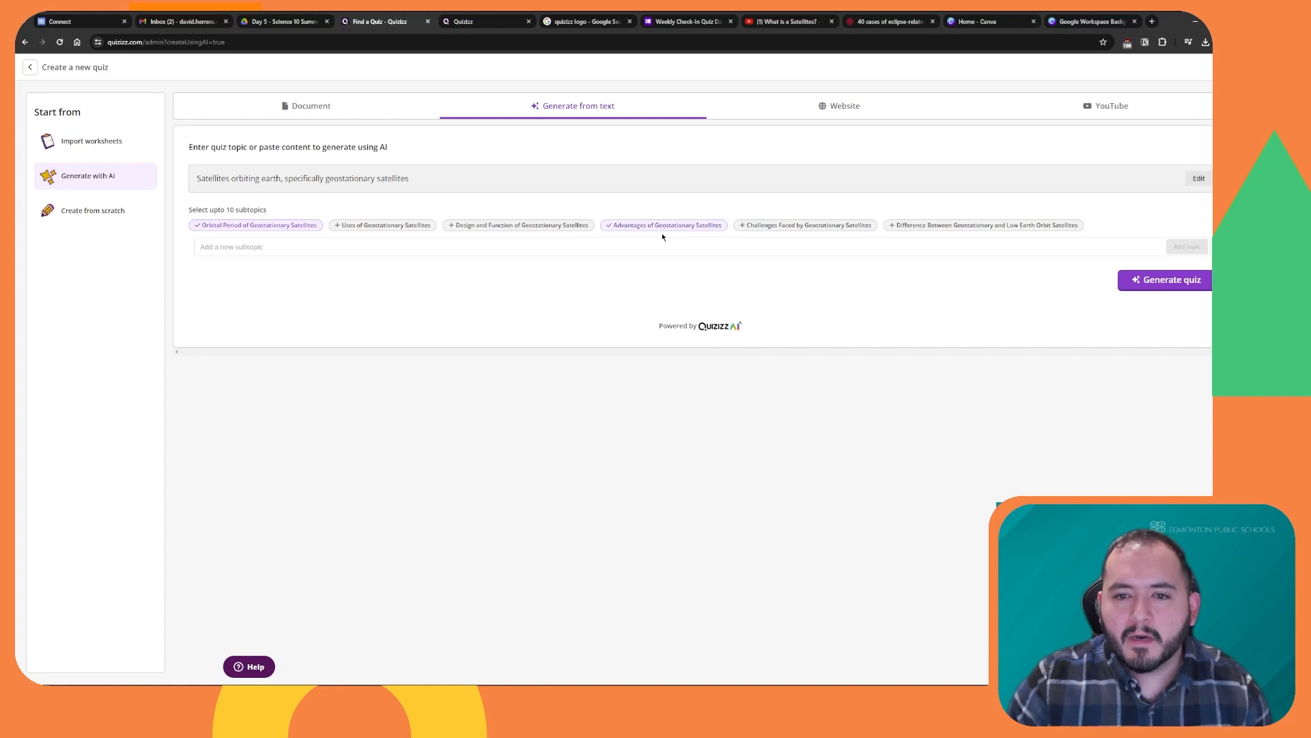
pyautogui.click(743, 227)
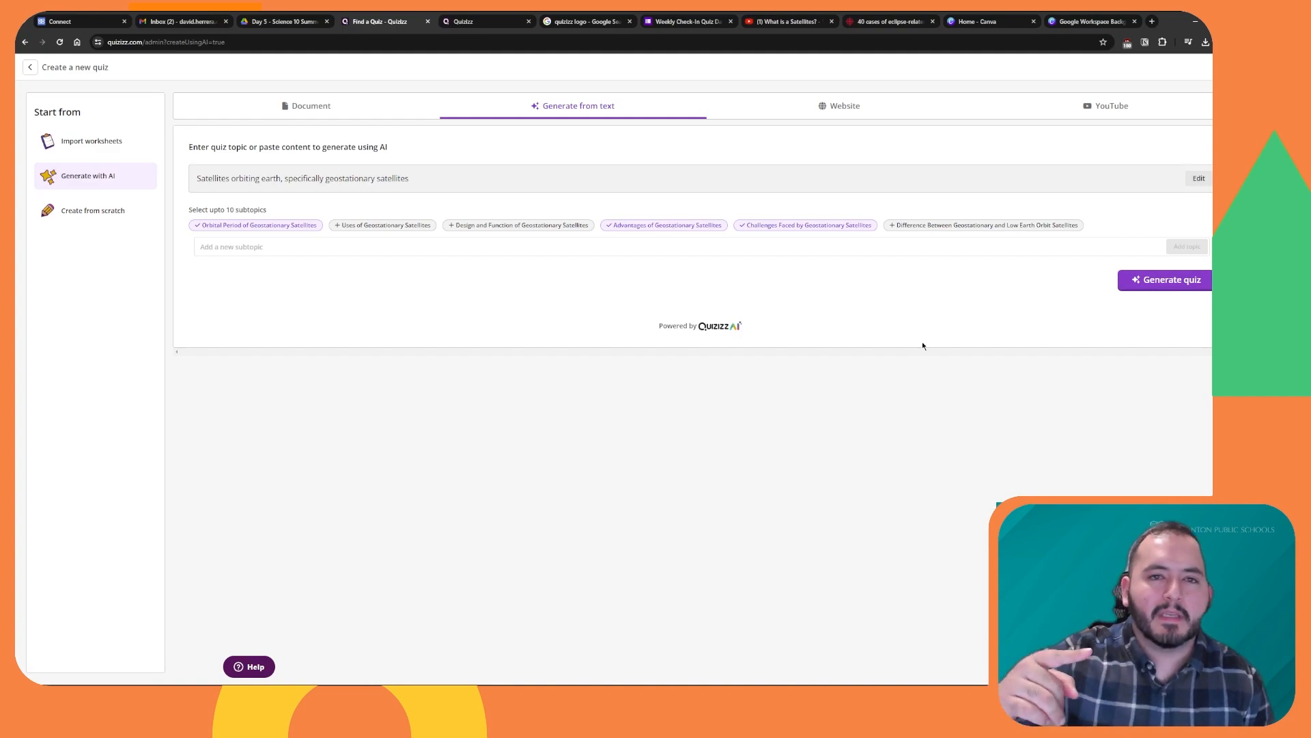
pyautogui.click(1154, 282)
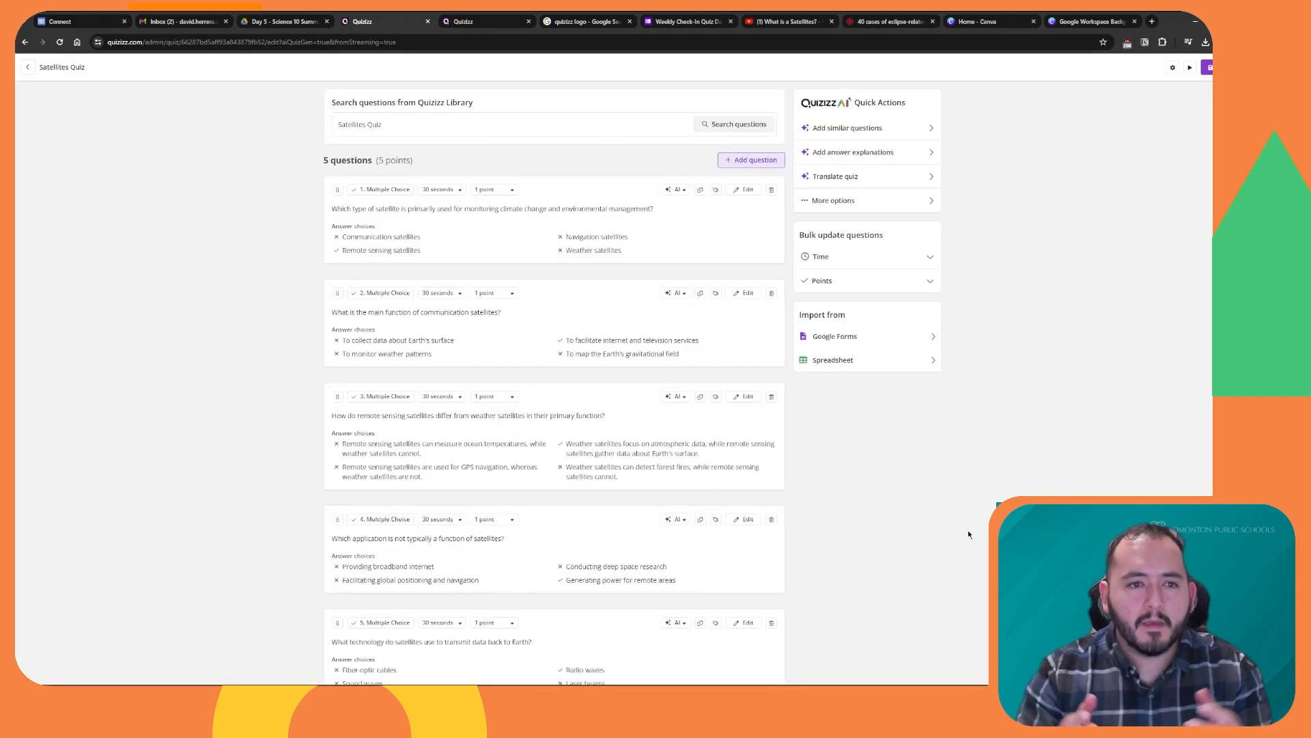
# View the time limit choices for question 2 of the satellites quiz, and leave the quiz editor.
pyautogui.click(448, 293)
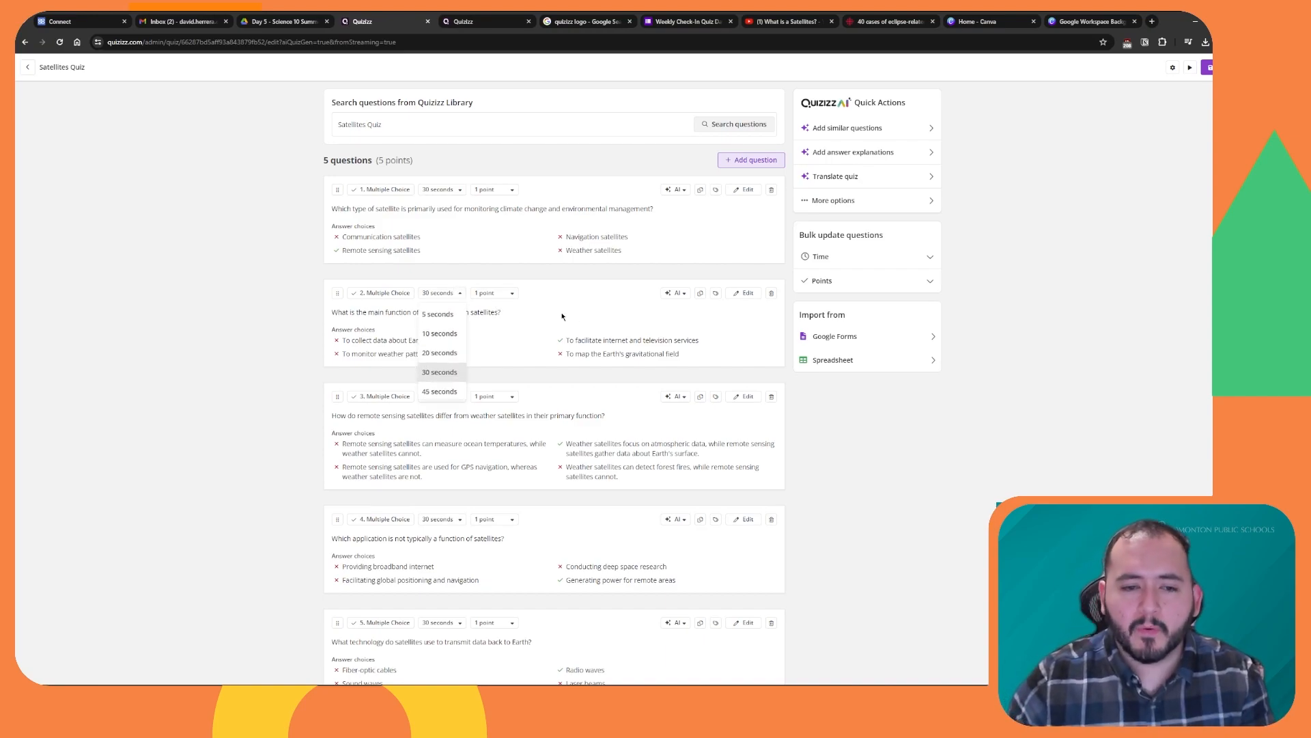
pyautogui.click(375, 293)
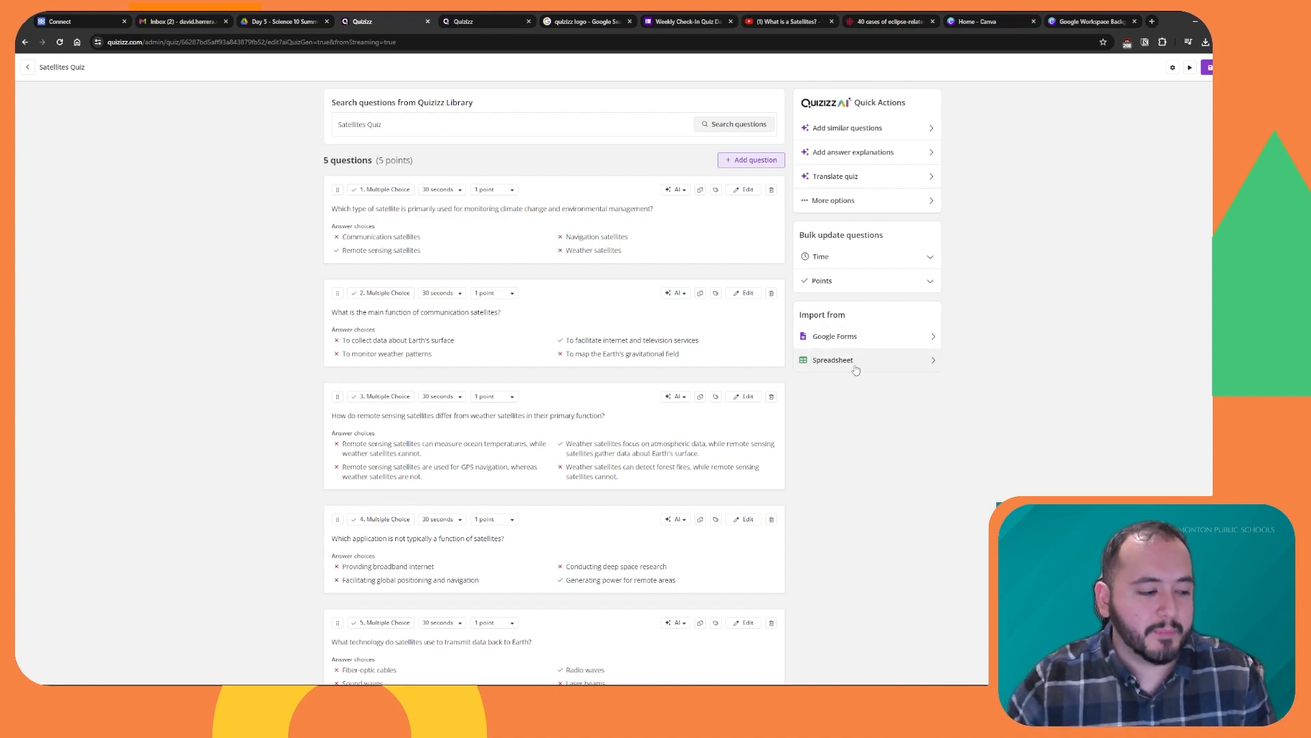
pyautogui.click(27, 67)
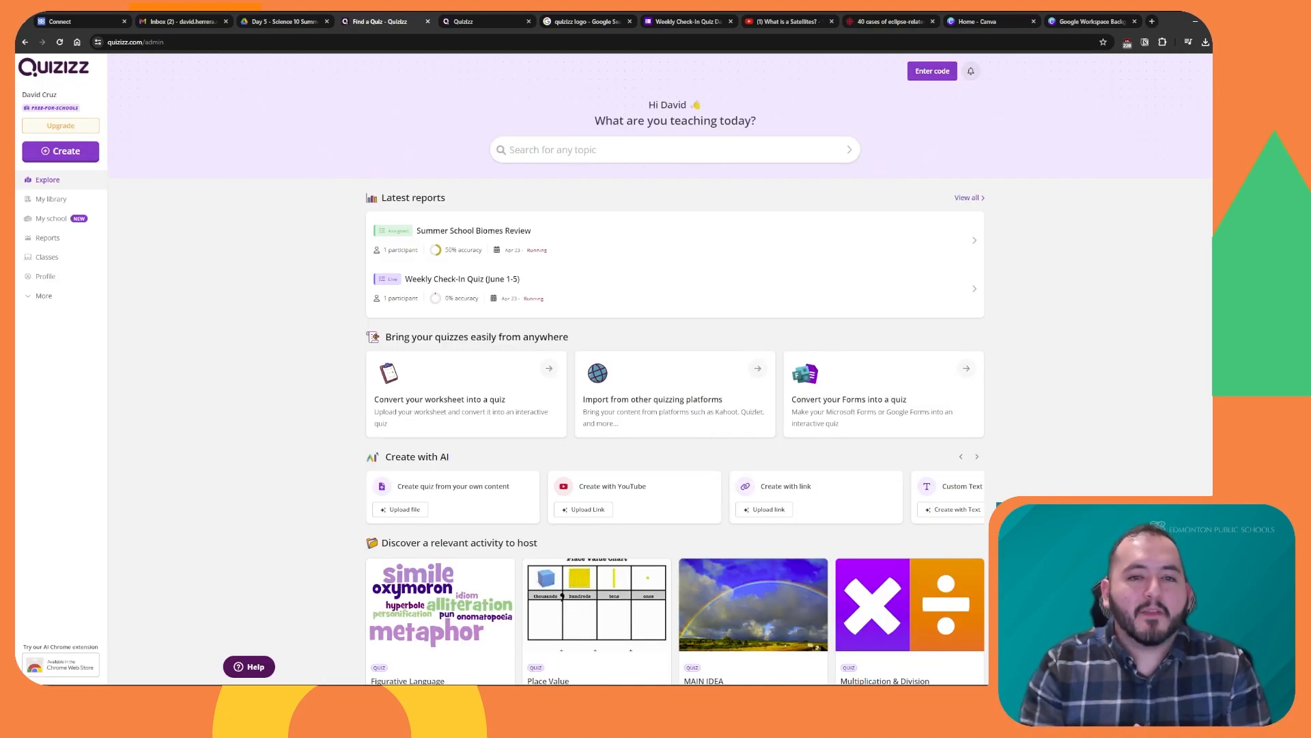